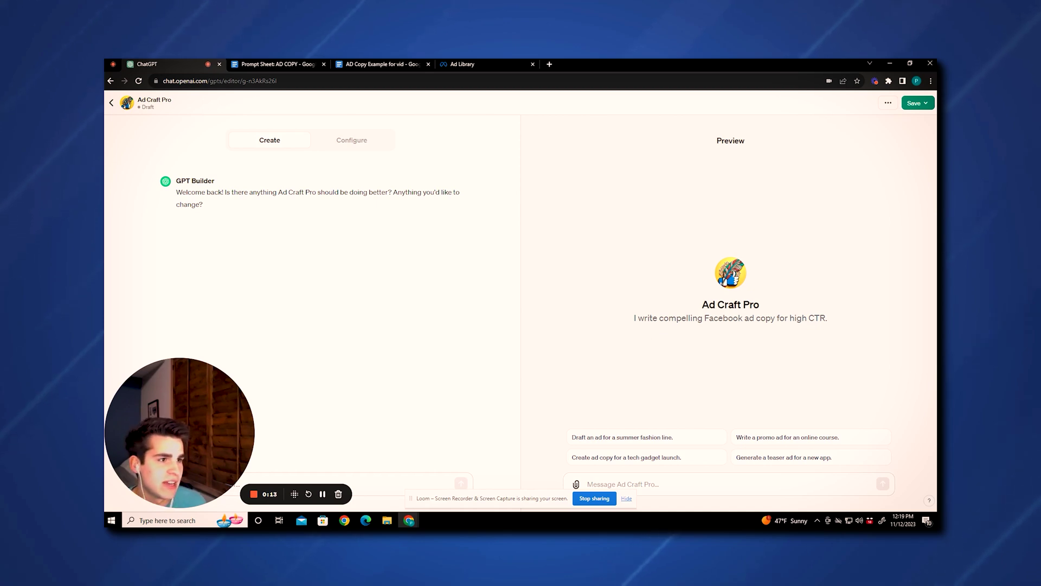
Review the 'AD Copy Example for vid' document outline.
key(ctrl+shift+n)
drag(394, 127, 104, 215)
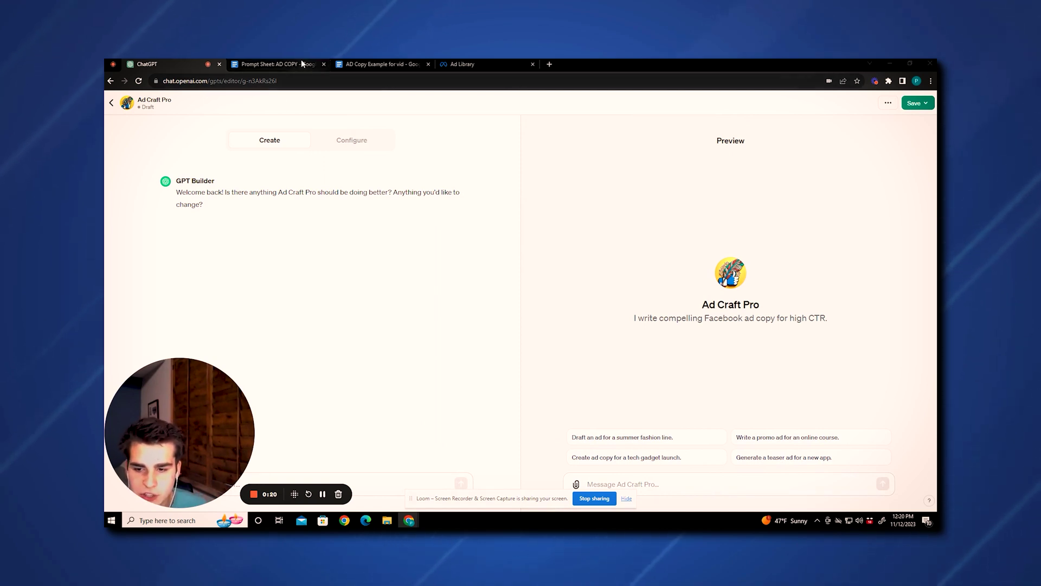
click(361, 64)
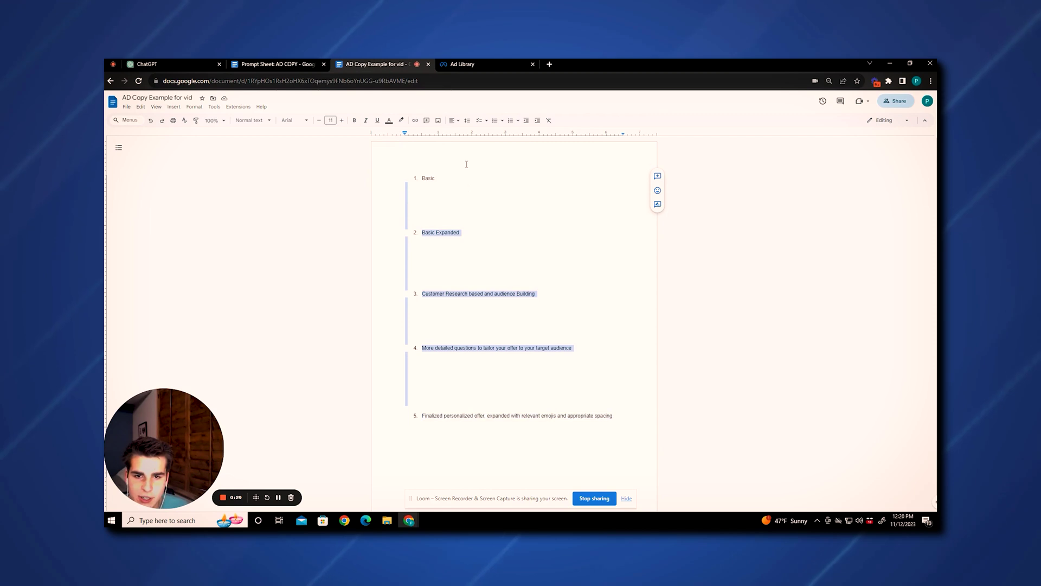
Set the Meta Ad Library ad category to All ads, then bring up the AD COPY prompt sheet.
click(463, 64)
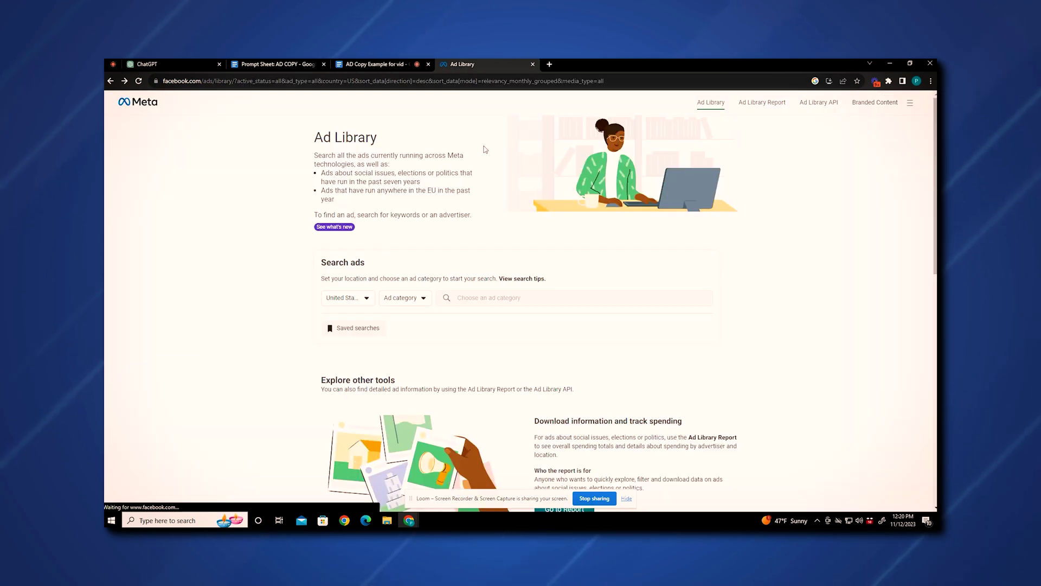
click(417, 298)
click(404, 338)
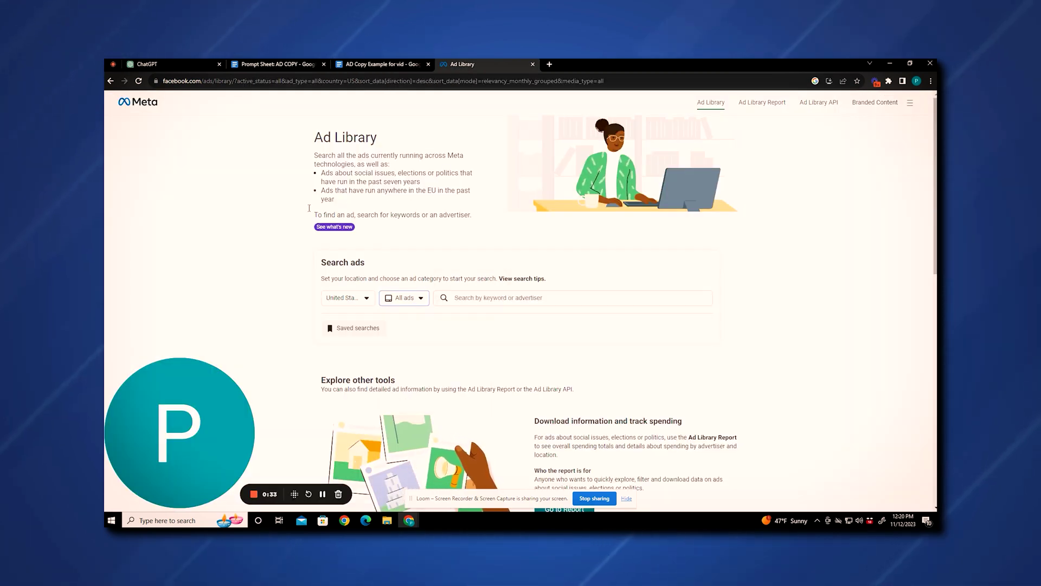
click(170, 64)
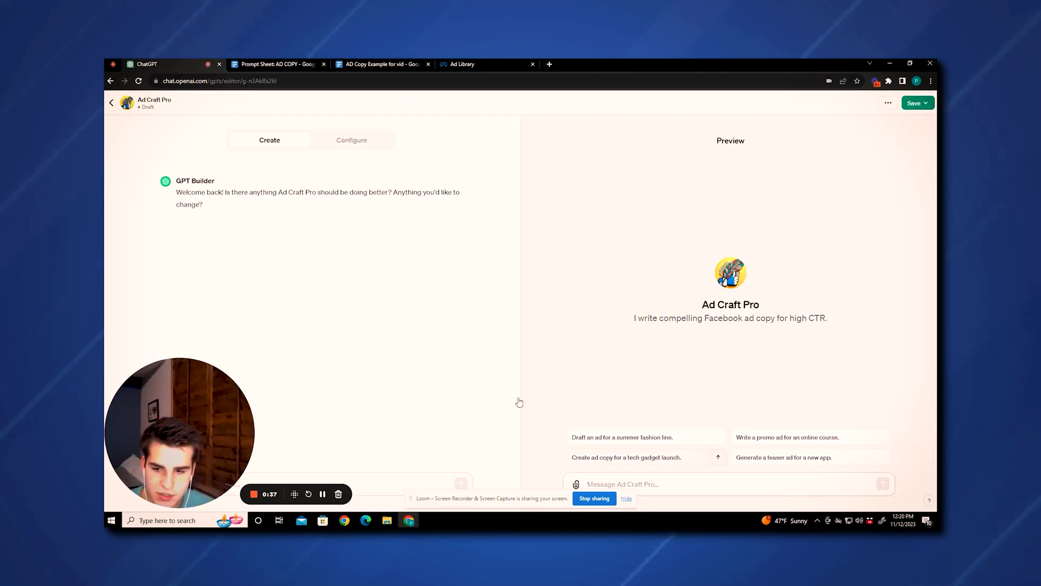
click(281, 67)
Copy the Prompt 1 paragraph from the AD COPY prompt sheet for Ad Craft Pro.
drag(404, 197, 493, 245)
key(ctrl+c)
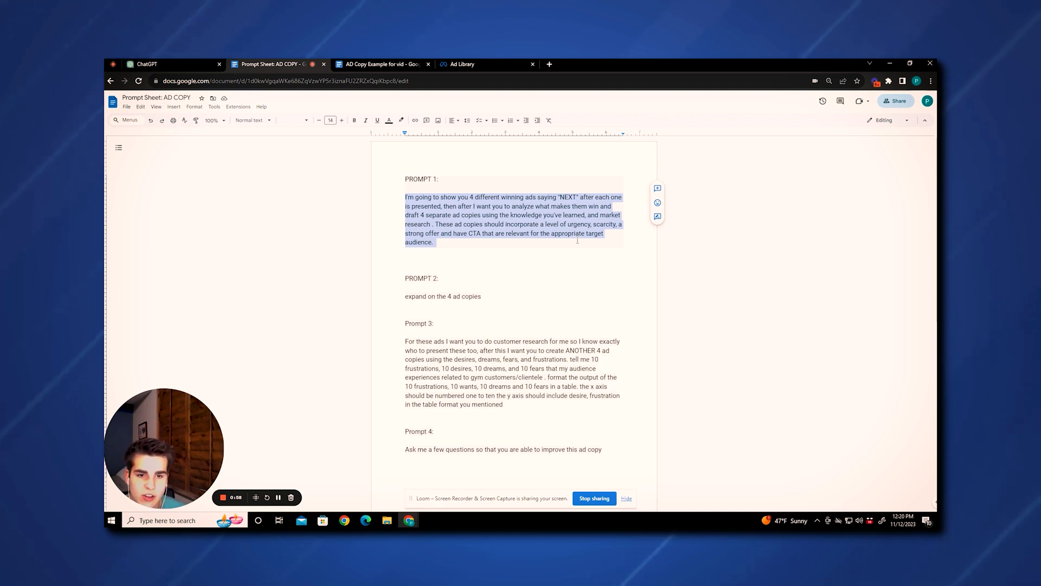
click(174, 65)
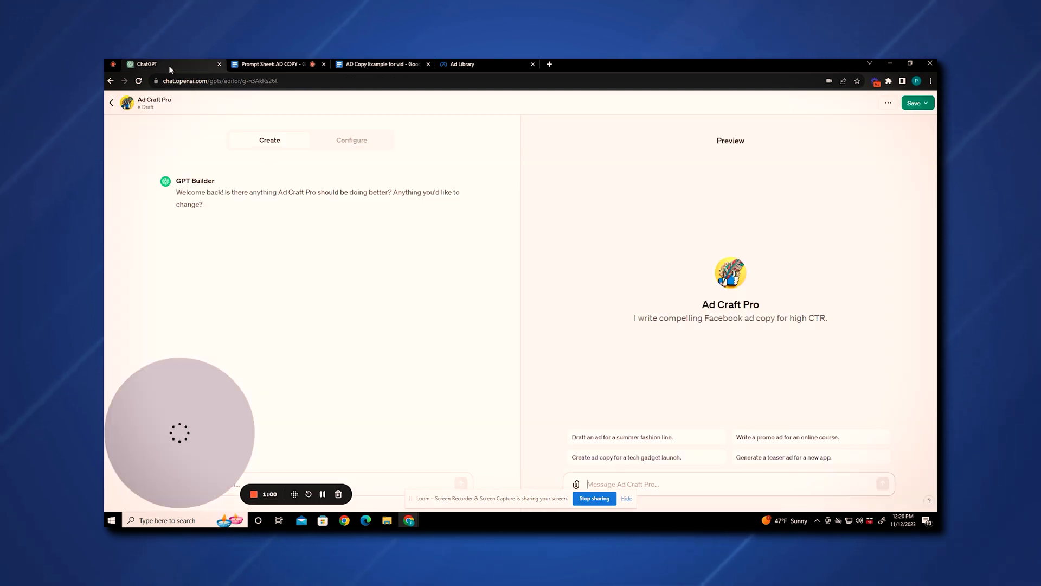
Send Prompt 1 to Ad Craft Pro in the Preview chat, then go to Meta Ad Library.
key(ctrl+v)
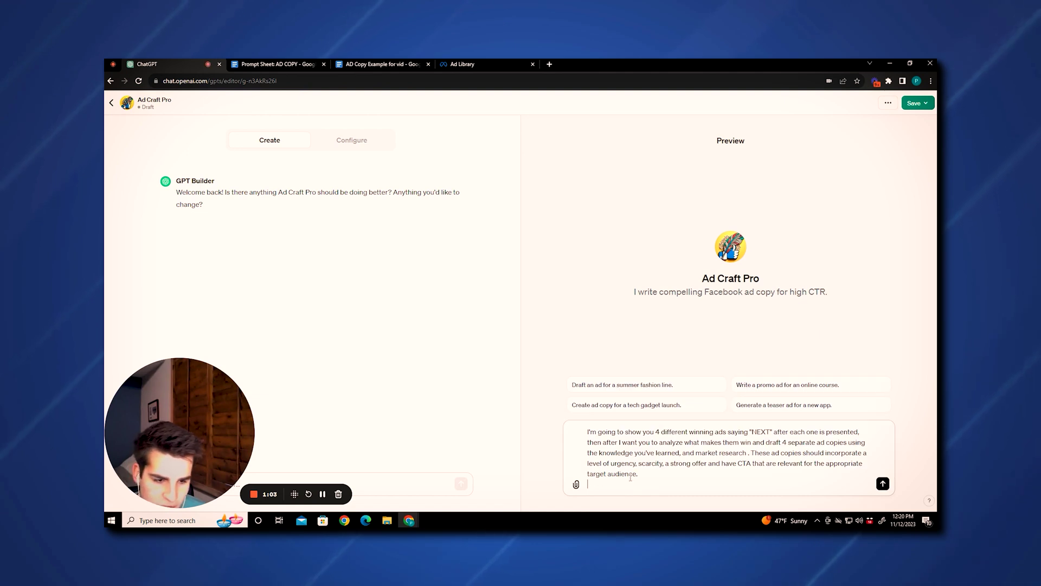
click(883, 483)
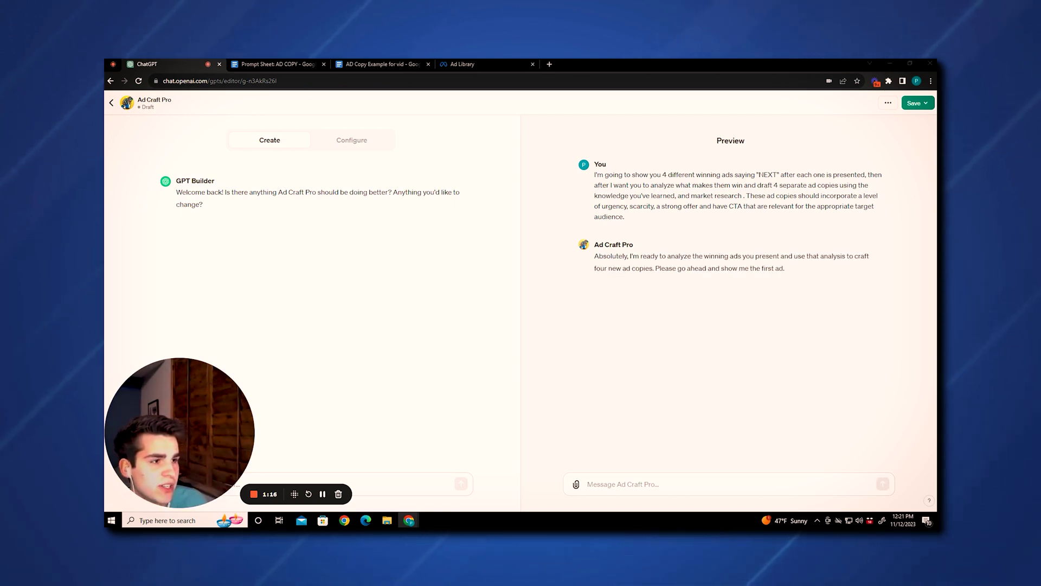
key(ctrl+shift+n)
drag(523, 140, 362, 141)
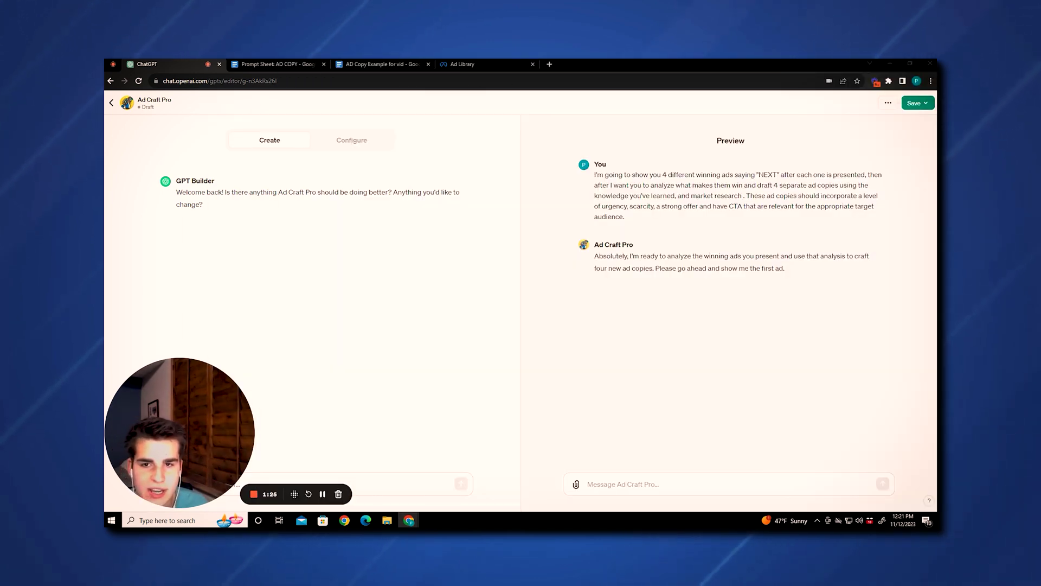
click(452, 64)
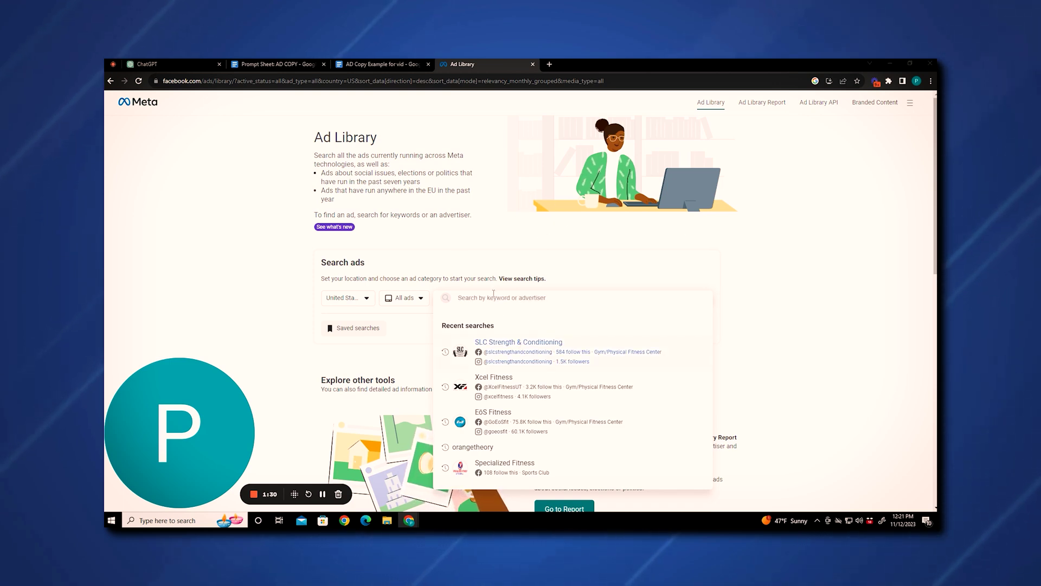
Search Meta Ad Library for Orangetheory Fitness and copy the fourth Orangetheory ad's text.
text(orange th)
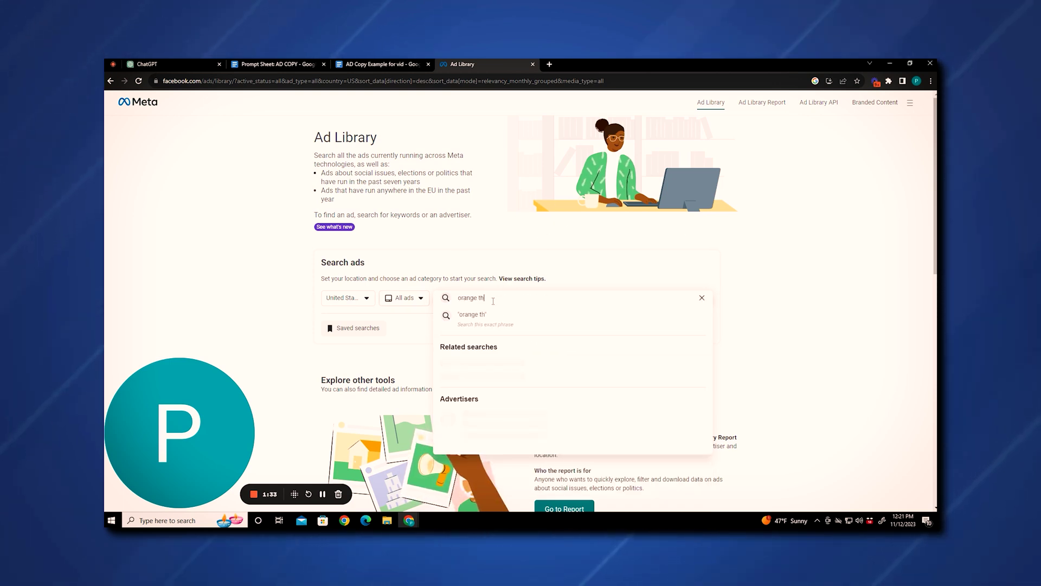
text(eory)
key(BackSpace)
key(BackSpace)
key(BackSpace)
key(BackSpace)
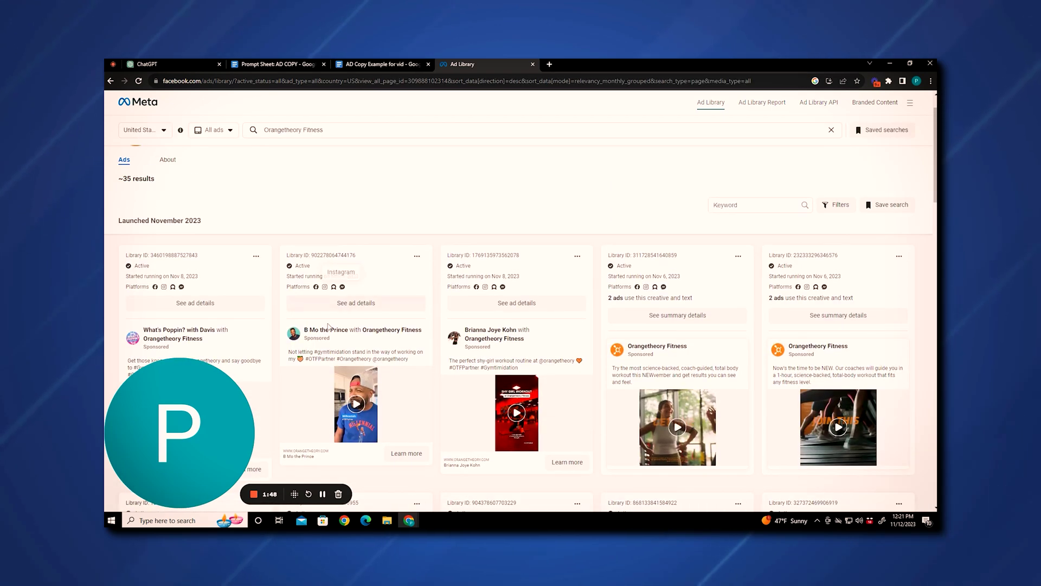
mouse_move(311, 333)
scroll(481, 364, down, 3)
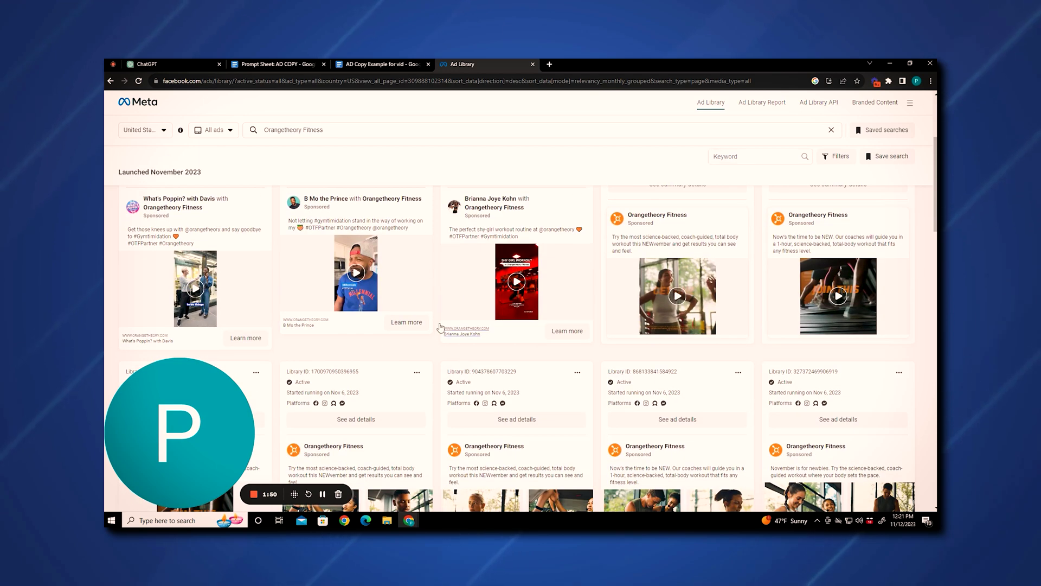
scroll(444, 327, down, 2)
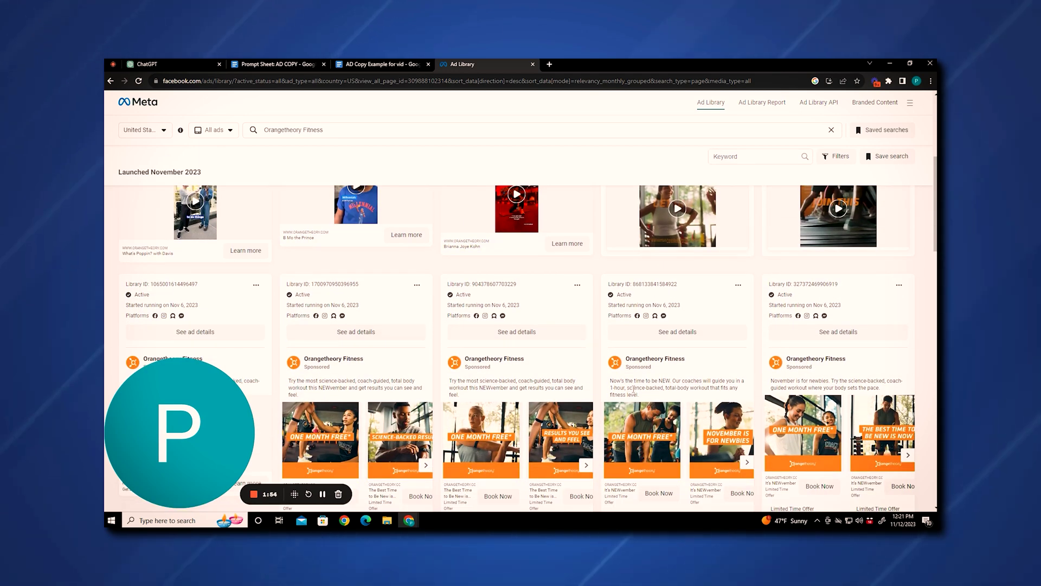
drag(715, 395, 610, 379)
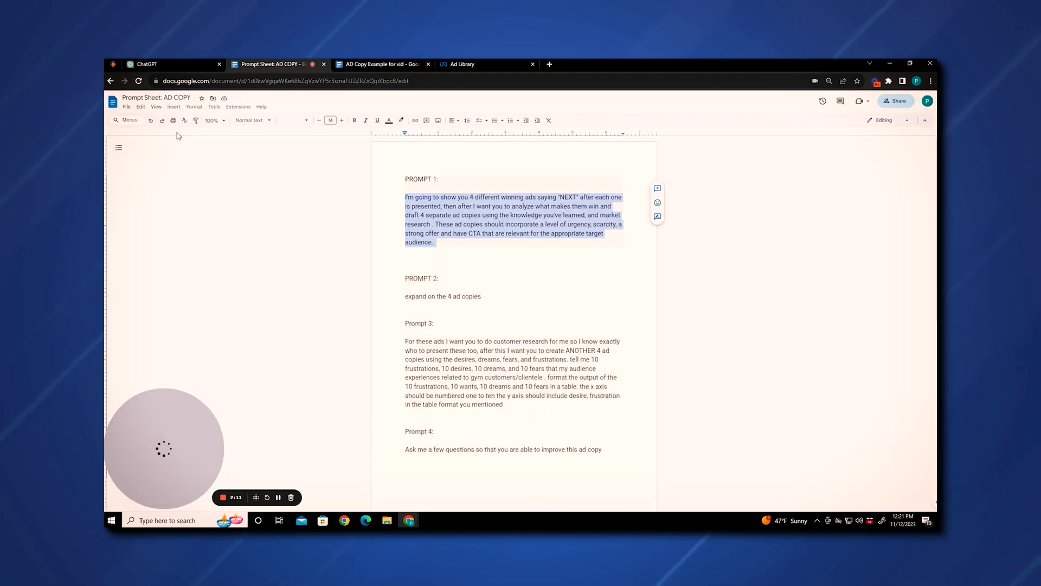
click(161, 70)
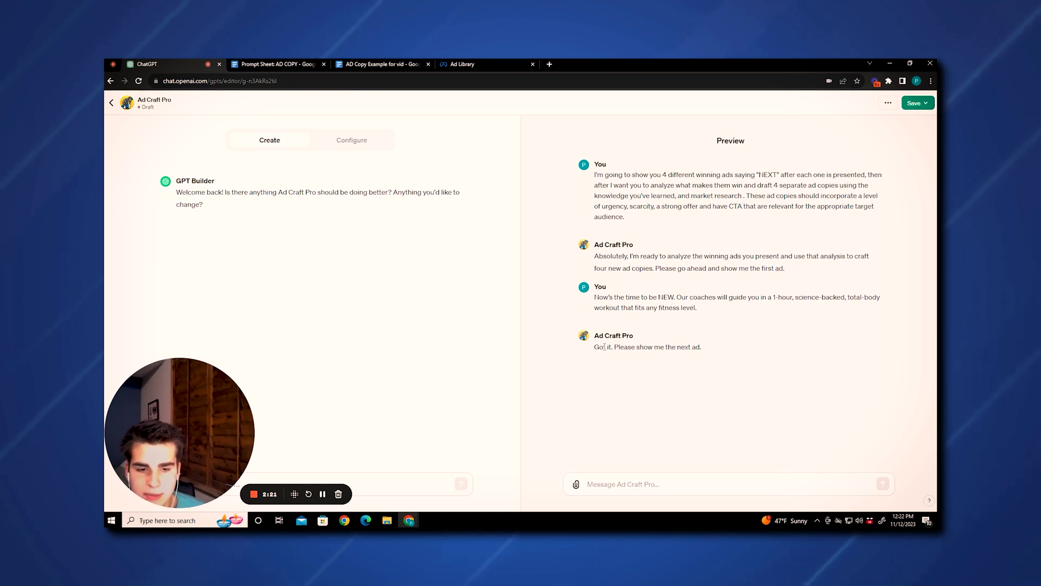
Highlight Ad Craft Pro's request for four ad copies and the first two ads shared.
drag(595, 347, 698, 349)
drag(774, 184, 802, 186)
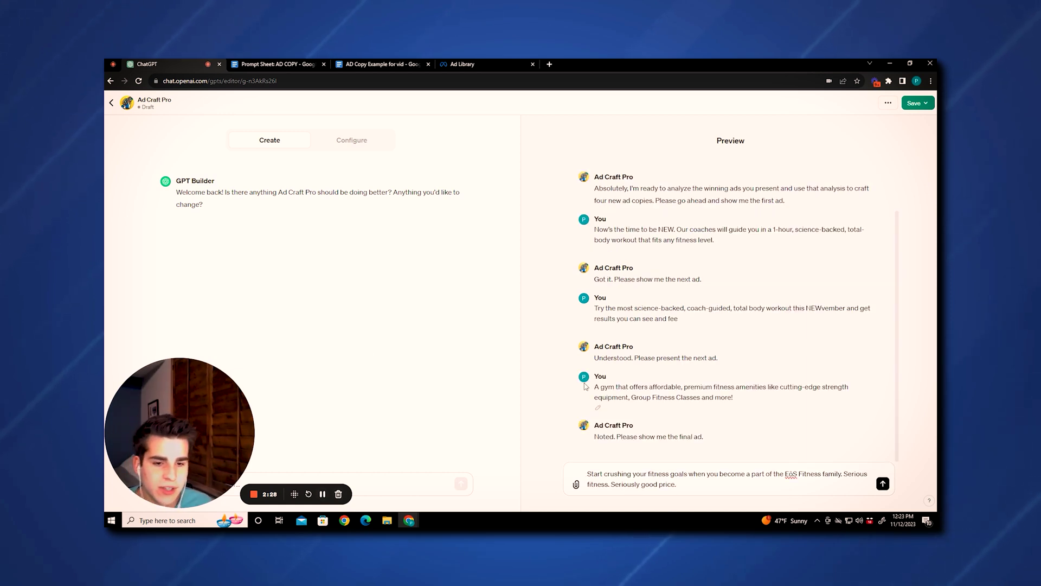
drag(618, 229, 711, 383)
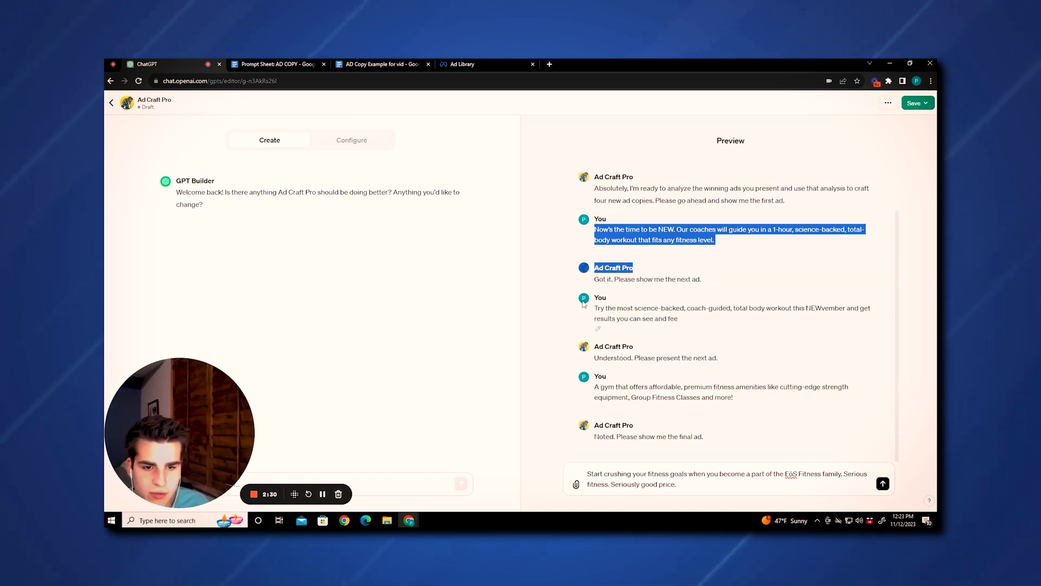
drag(583, 301, 615, 376)
click(627, 413)
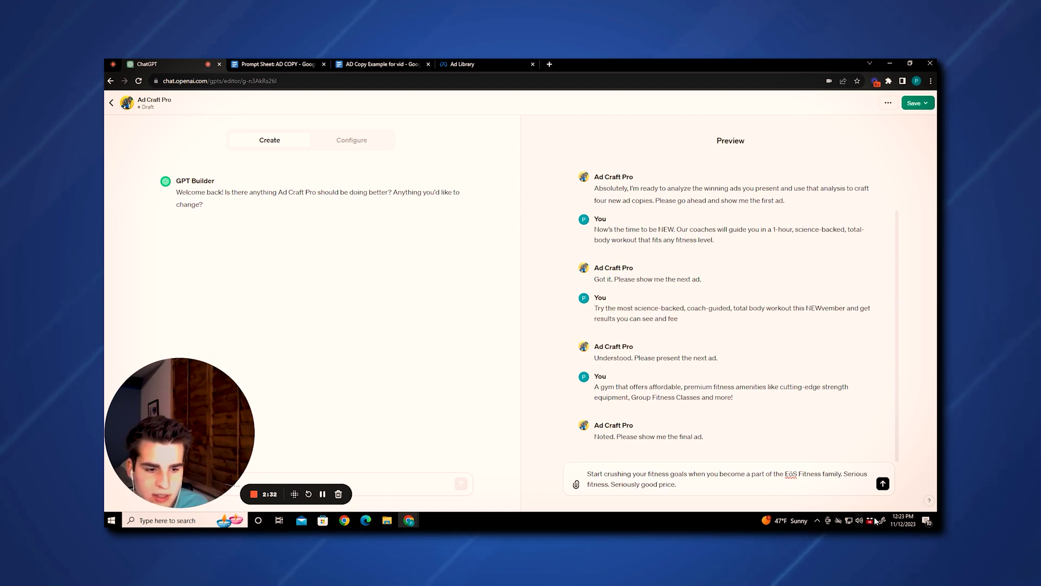
Copy the EōS Fitness ad from Meta Ad Library into the Ad Craft Pro message box.
click(455, 67)
click(304, 129)
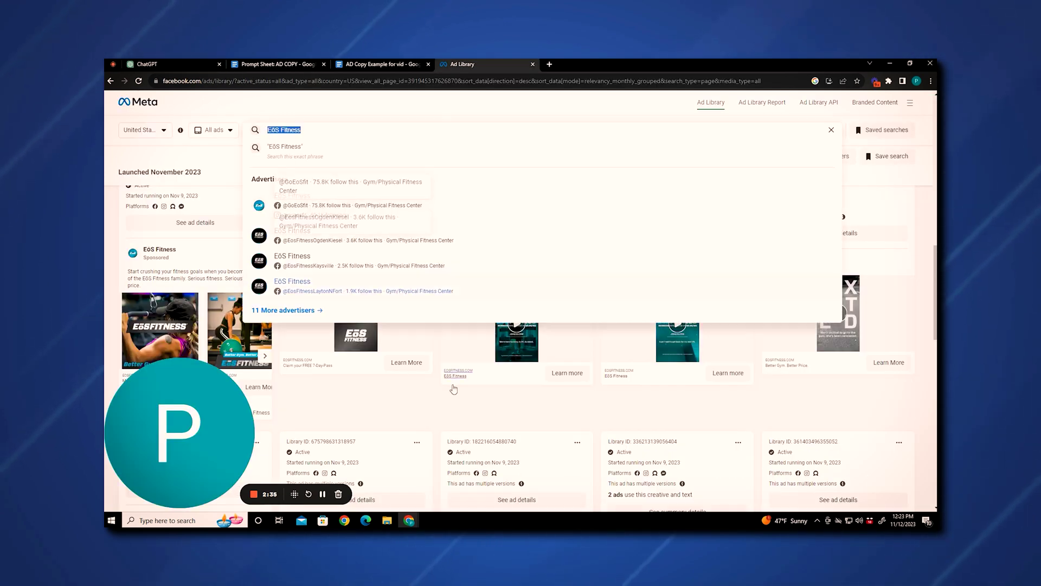
key(ctrl+1)
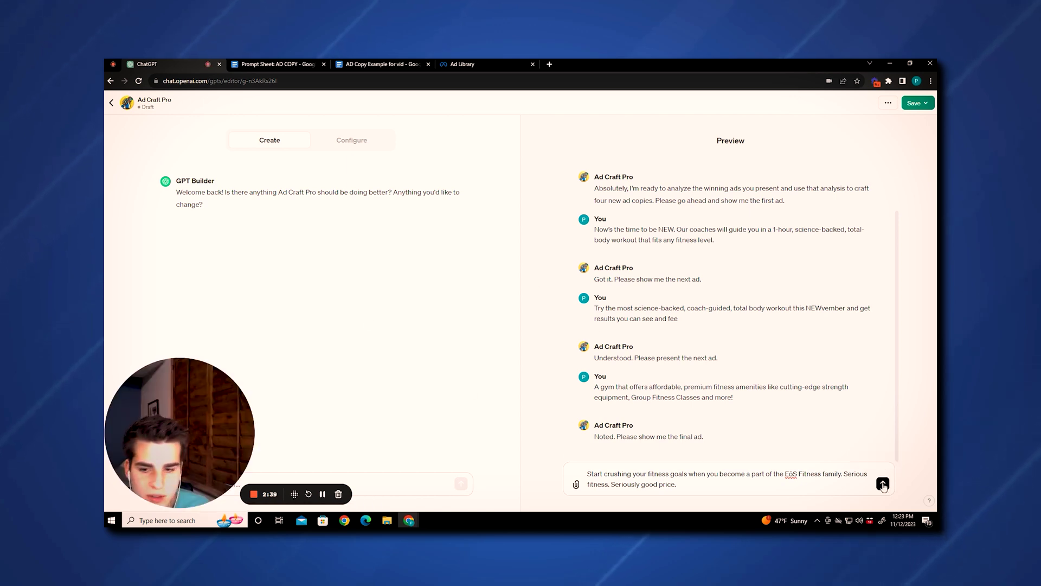
Send the final EōS Fitness ad and review Ad Craft Pro's effectiveness analysis.
key(Return)
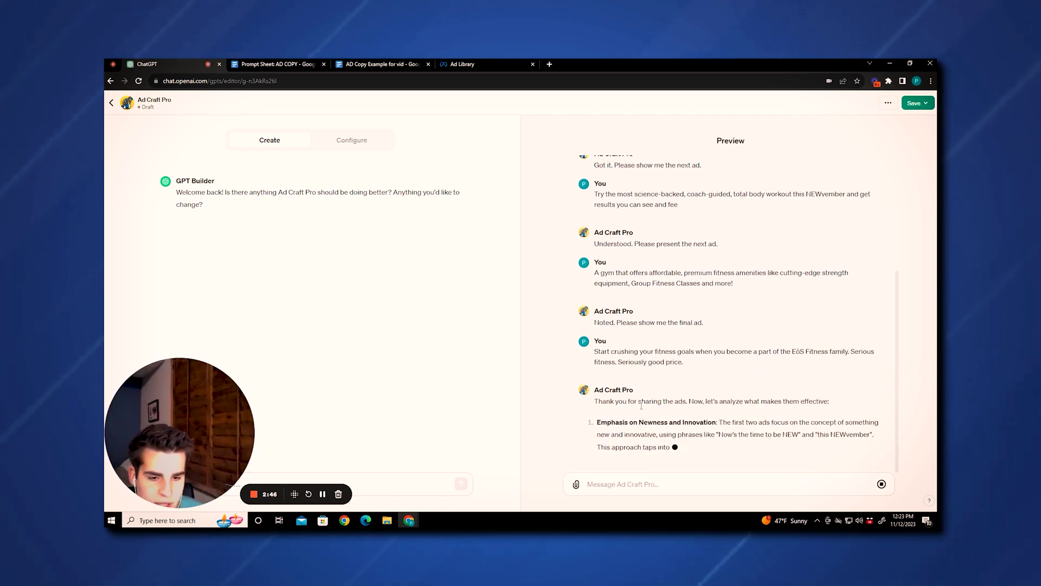
click(352, 64)
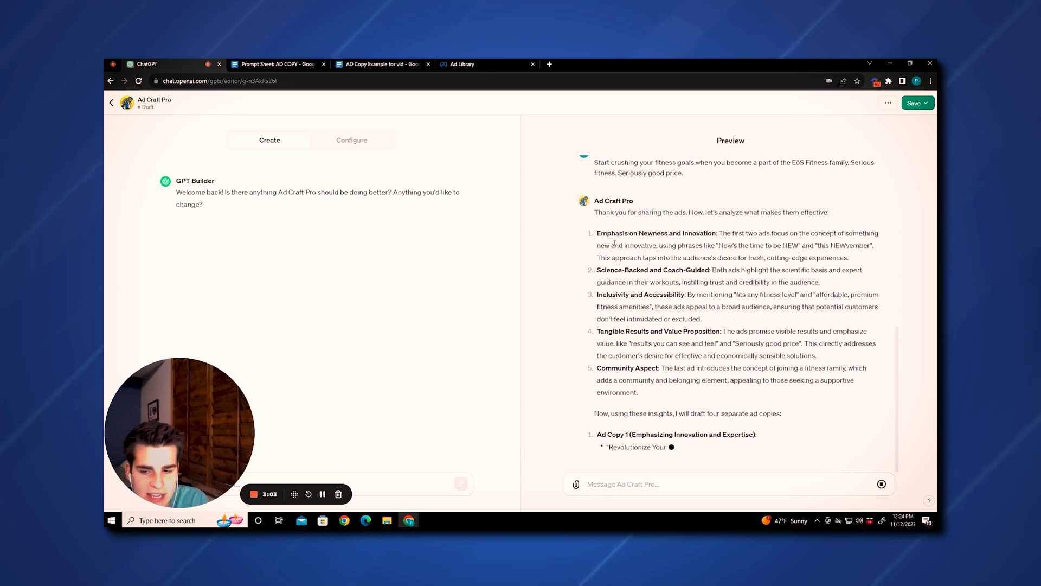
drag(607, 185, 733, 198)
drag(597, 221, 722, 204)
drag(660, 213, 768, 219)
click(599, 223)
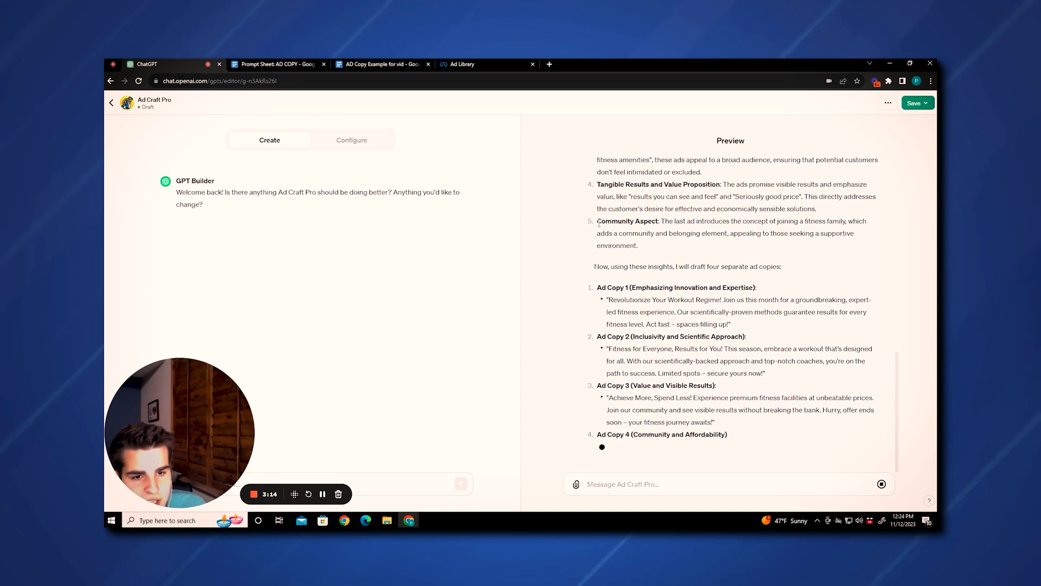
Select the four drafted gym ad copies to copy them.
drag(663, 261, 669, 260)
drag(598, 270, 735, 412)
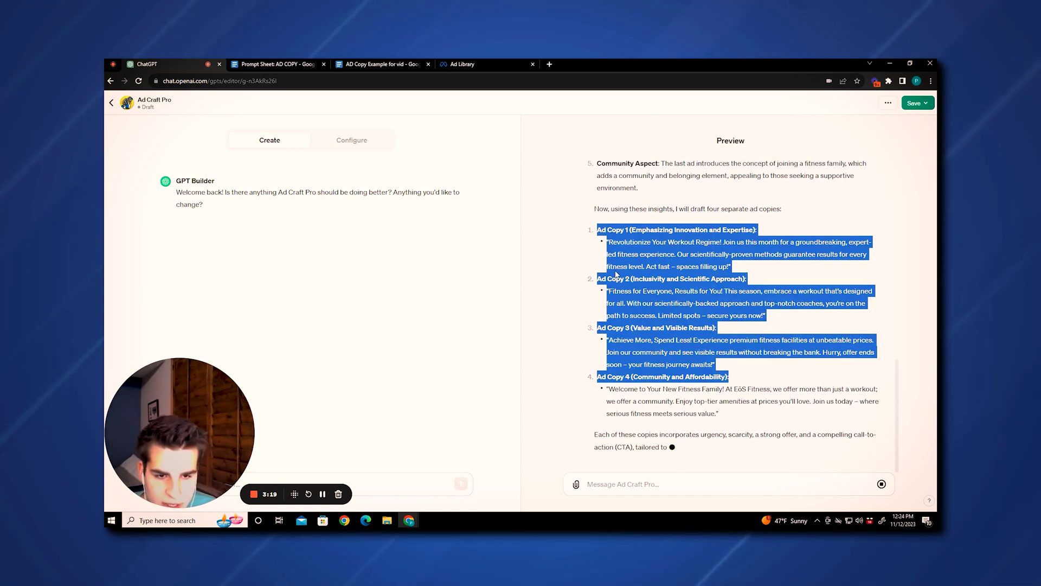
drag(597, 229, 705, 357)
drag(705, 358, 729, 380)
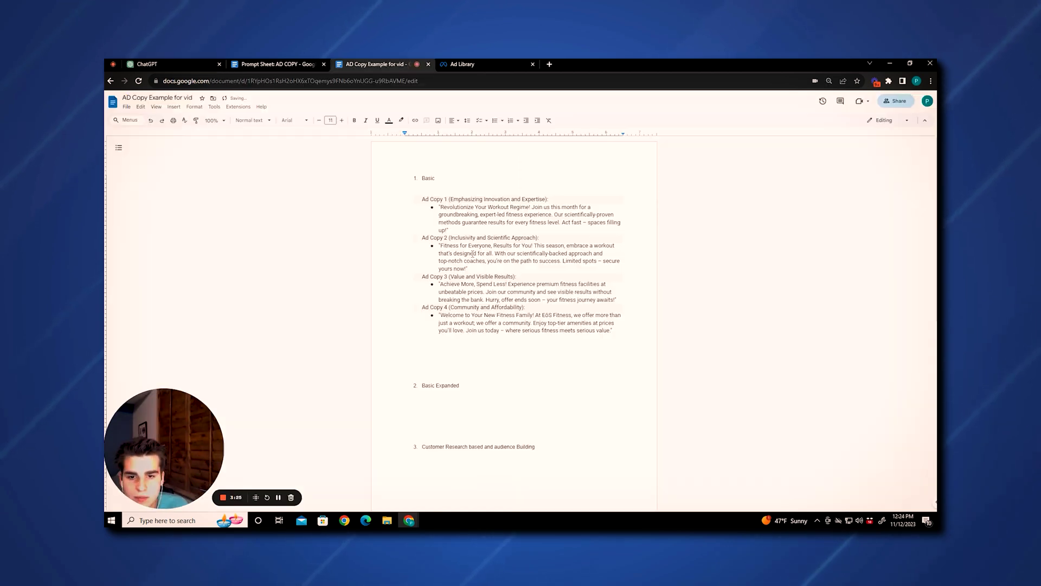
Insert blank lines before Ad Copy 2, 3 and 4 in the Basic section.
click(423, 238)
key(Return)
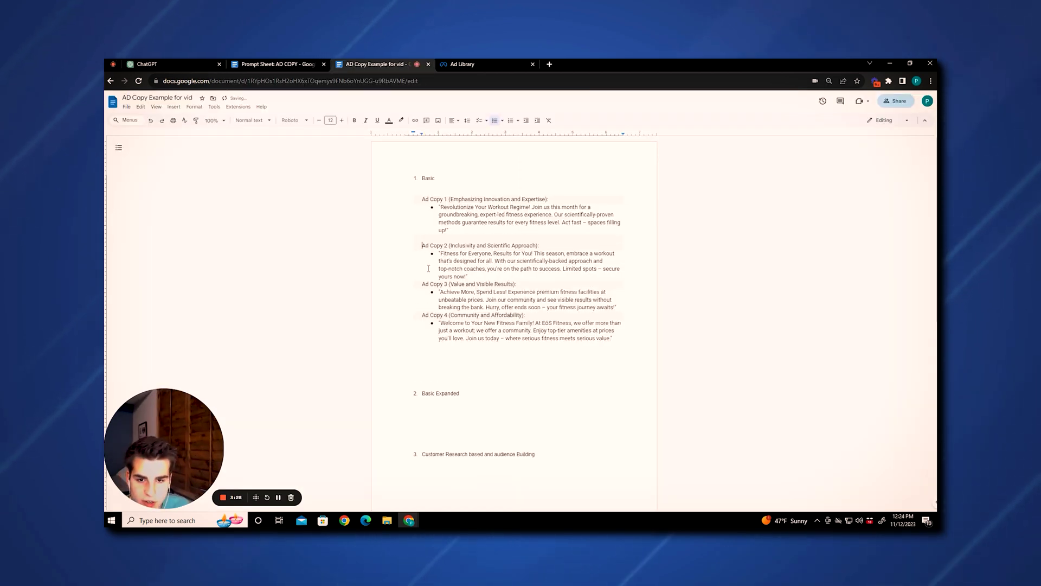
click(422, 284)
key(Return)
click(423, 323)
key(Return)
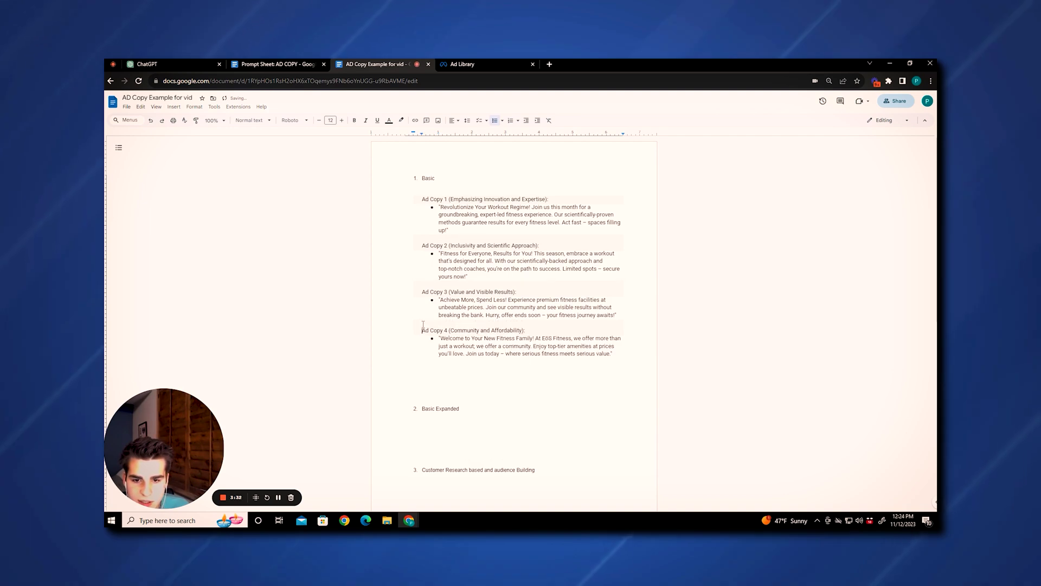
click(180, 65)
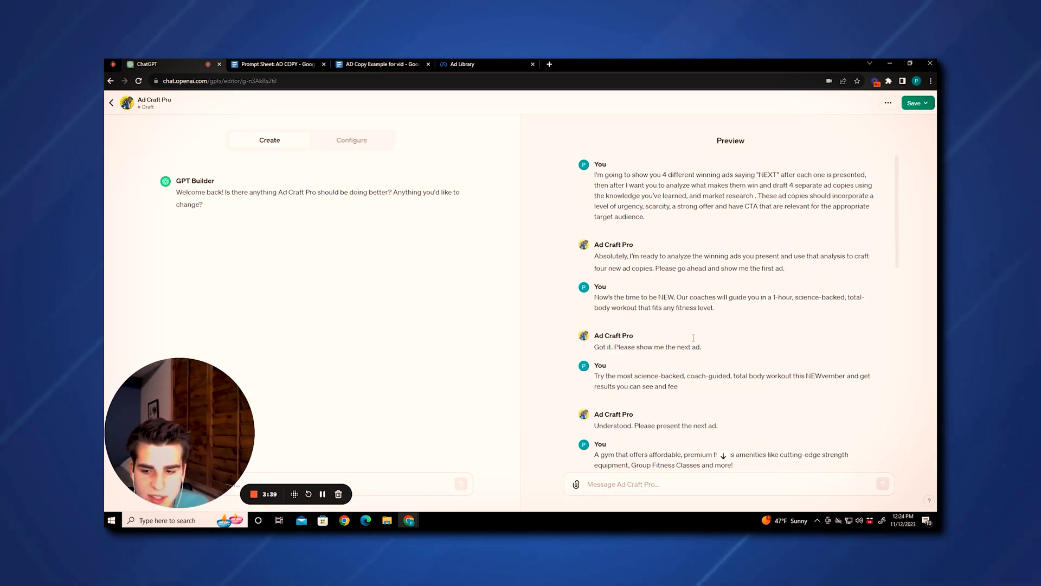
Review the four ad copies reply and copy Prompt 2 from the prompt sheet.
scroll(697, 355, down, 15)
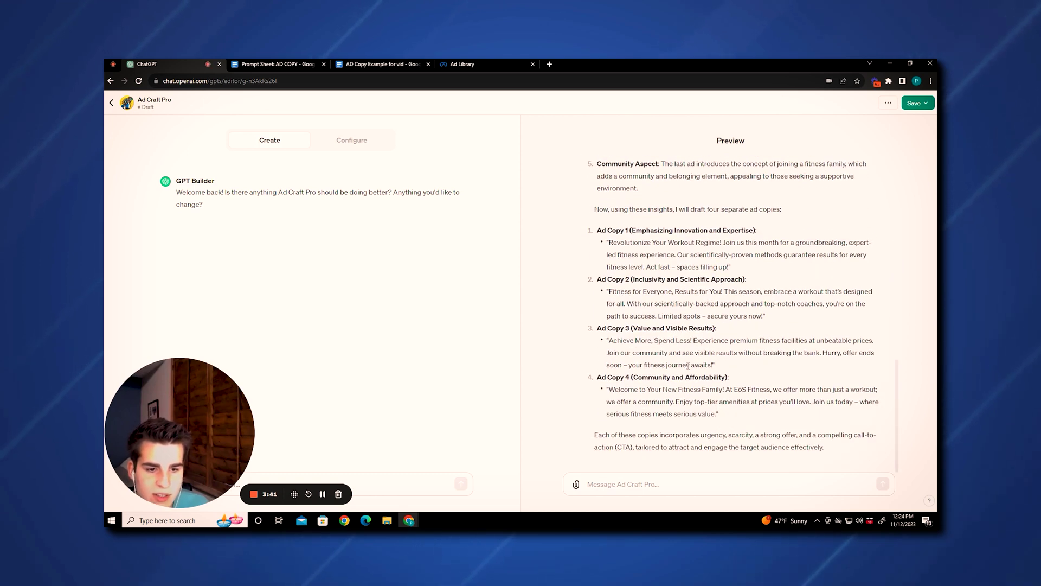
drag(687, 369, 596, 161)
click(597, 162)
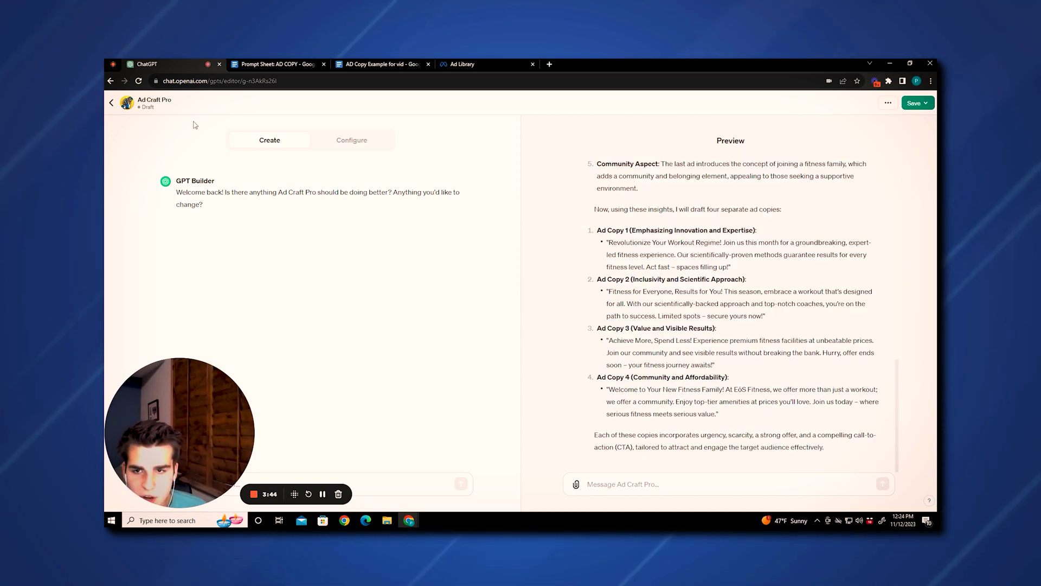
click(277, 65)
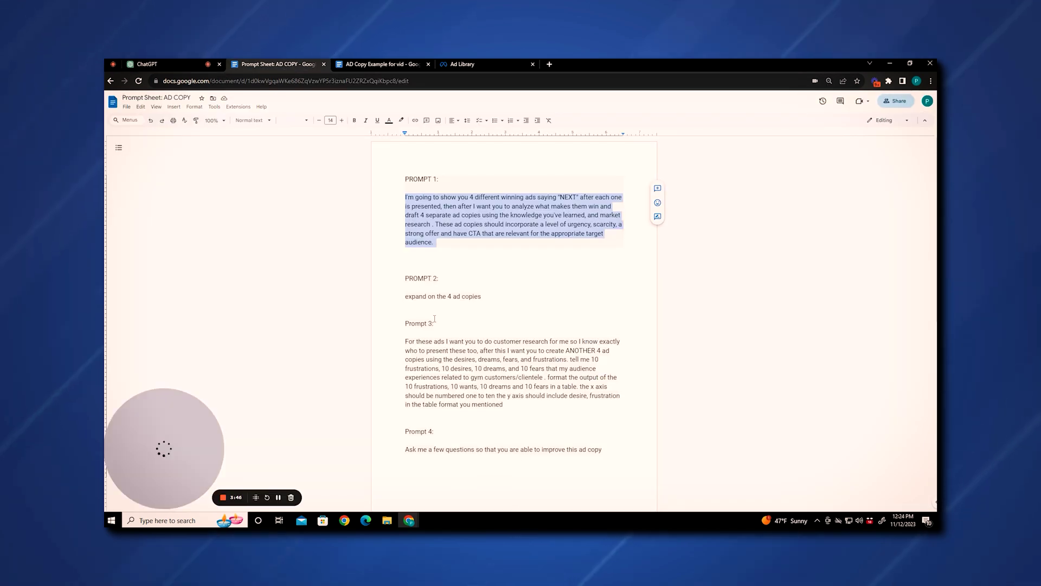
drag(404, 297, 488, 309)
key(ctrl+c)
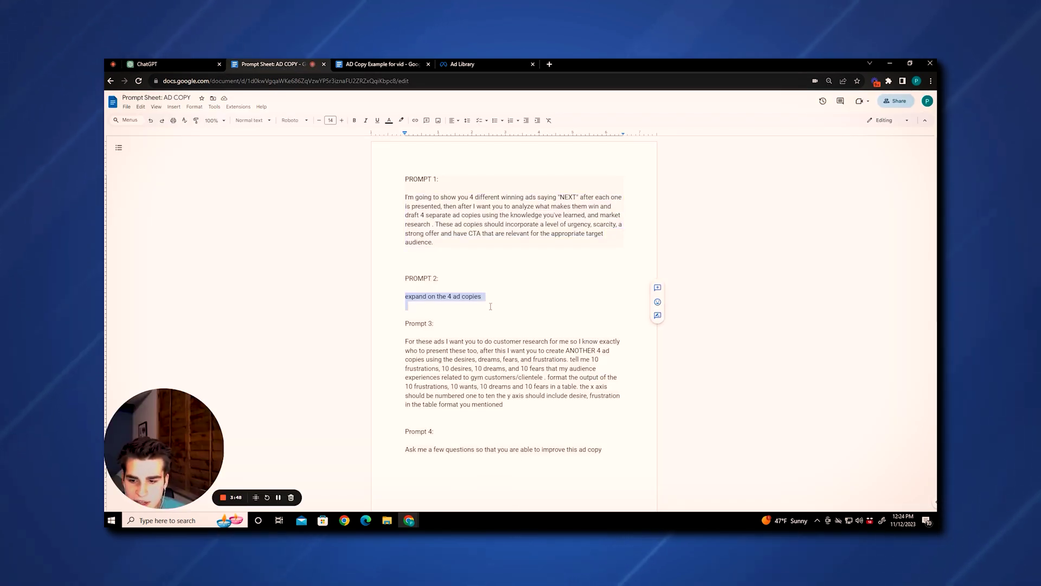
Send Prompt 2, 'expand on the 4 ad copies', to Ad Craft Pro and select the expanded reply.
click(171, 64)
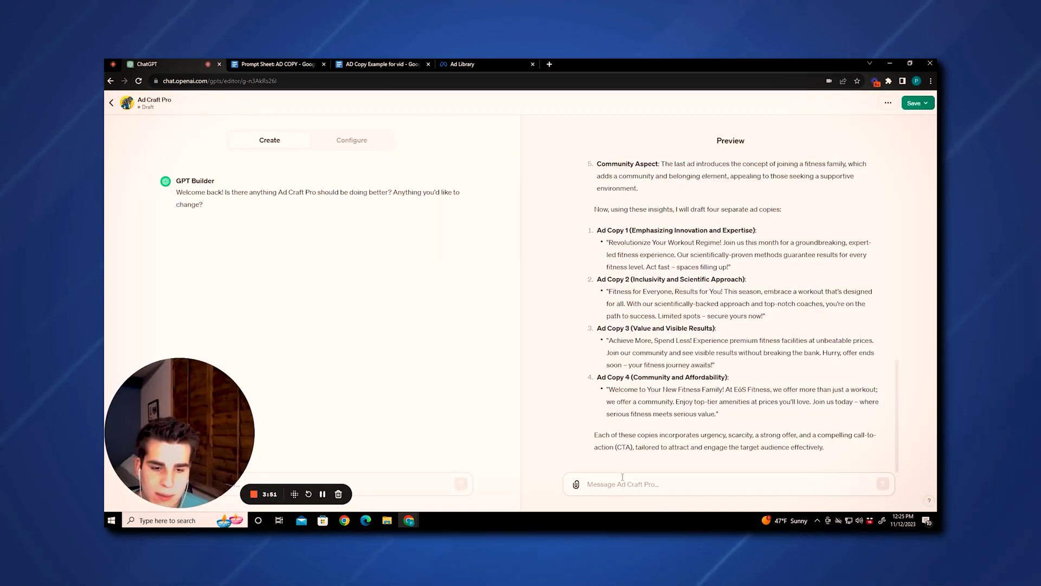
click(623, 484)
key(ctrl+v)
key(Return)
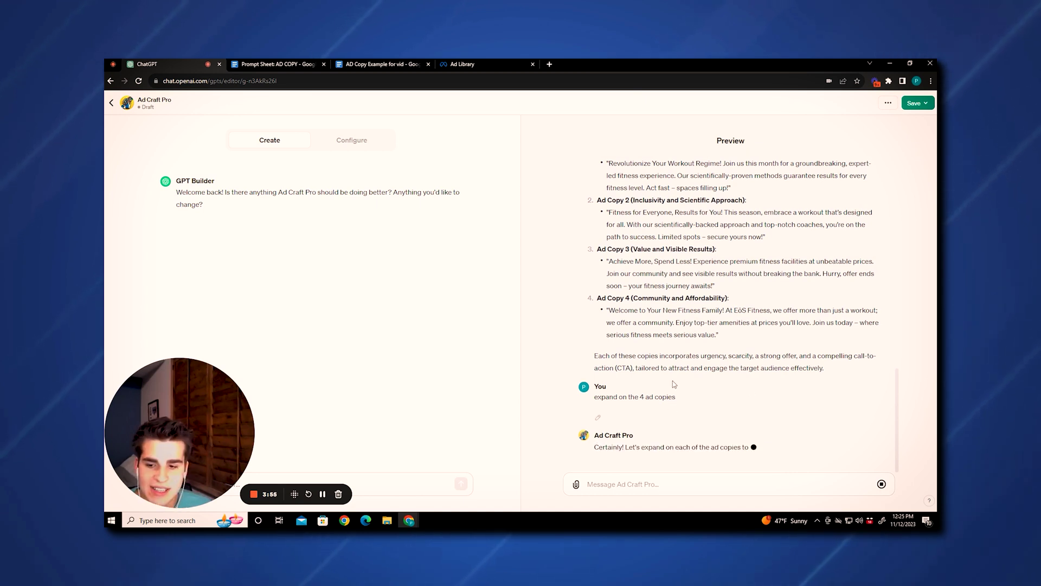
drag(735, 451, 647, 446)
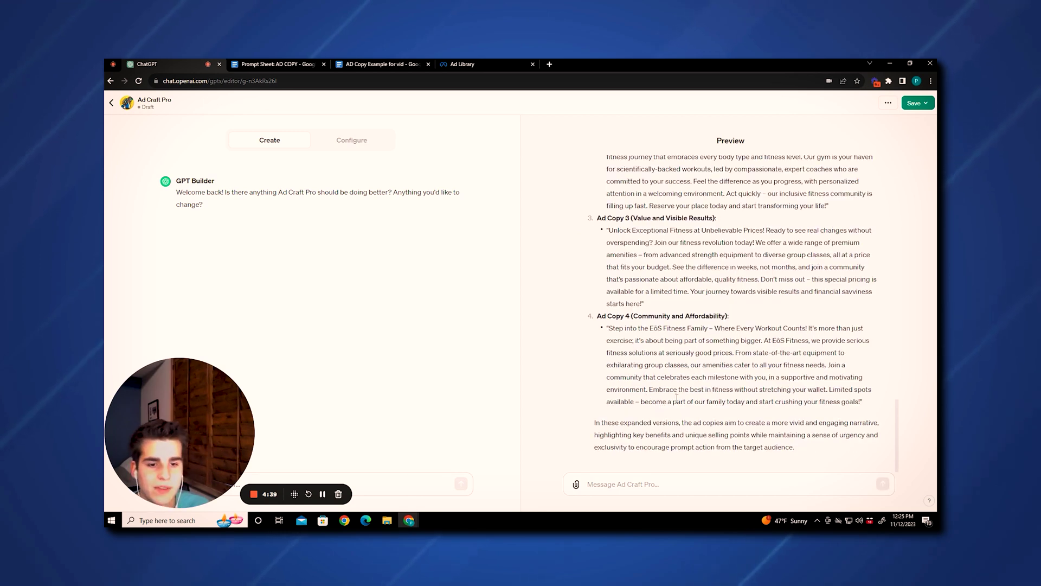
drag(676, 397, 602, 277)
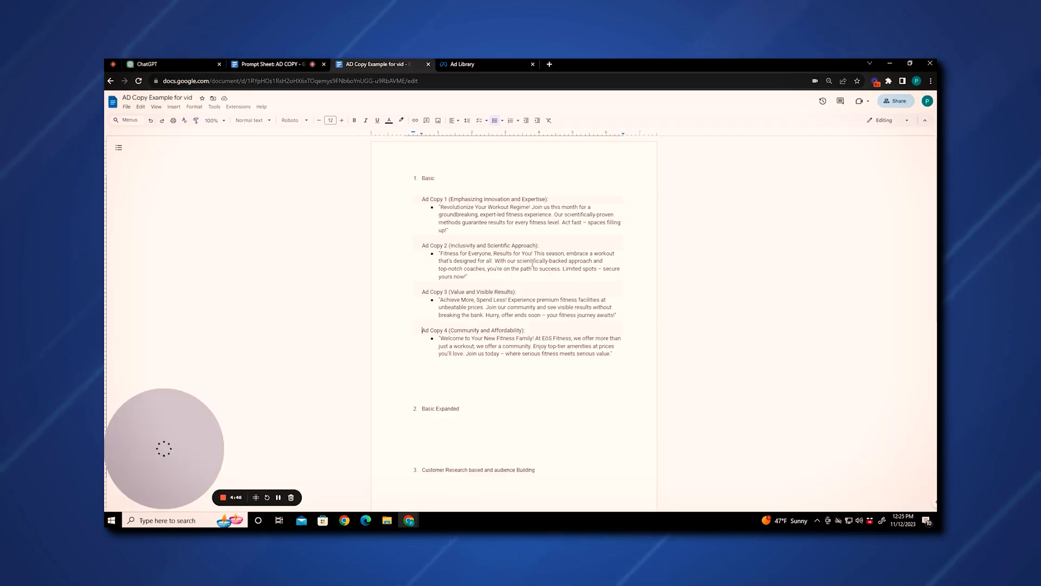
Paste the four expanded ad copies under Basic Expanded, then select Prompt 3 in the prompt sheet.
key(ctrl+v)
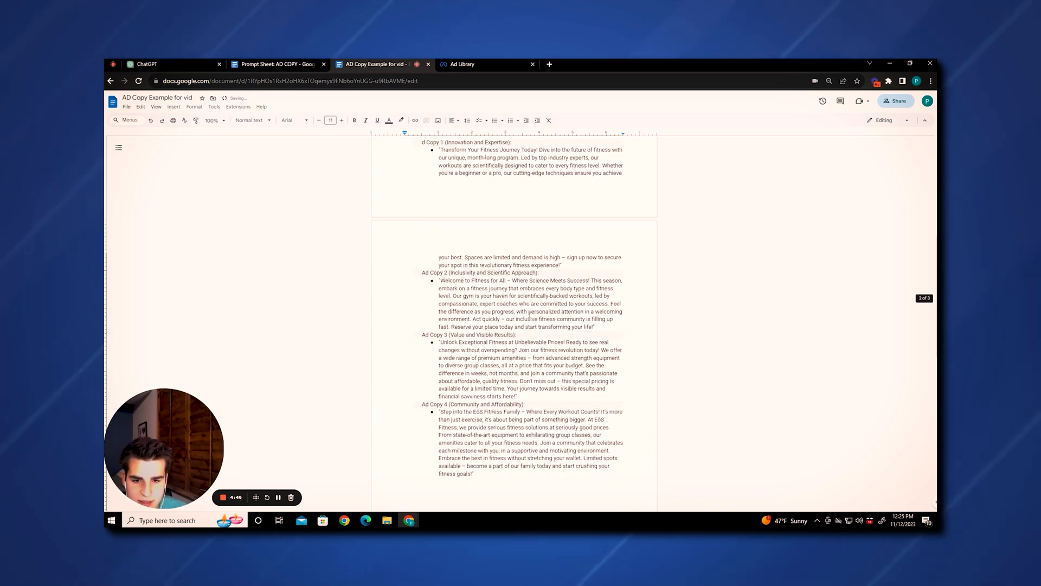
key(Return)
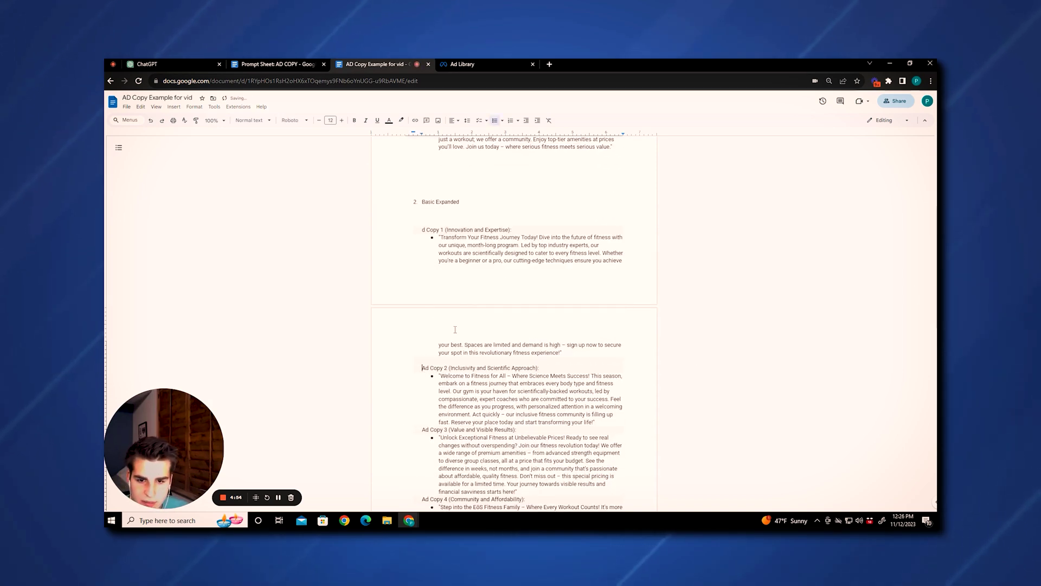
scroll(422, 430, down, 10)
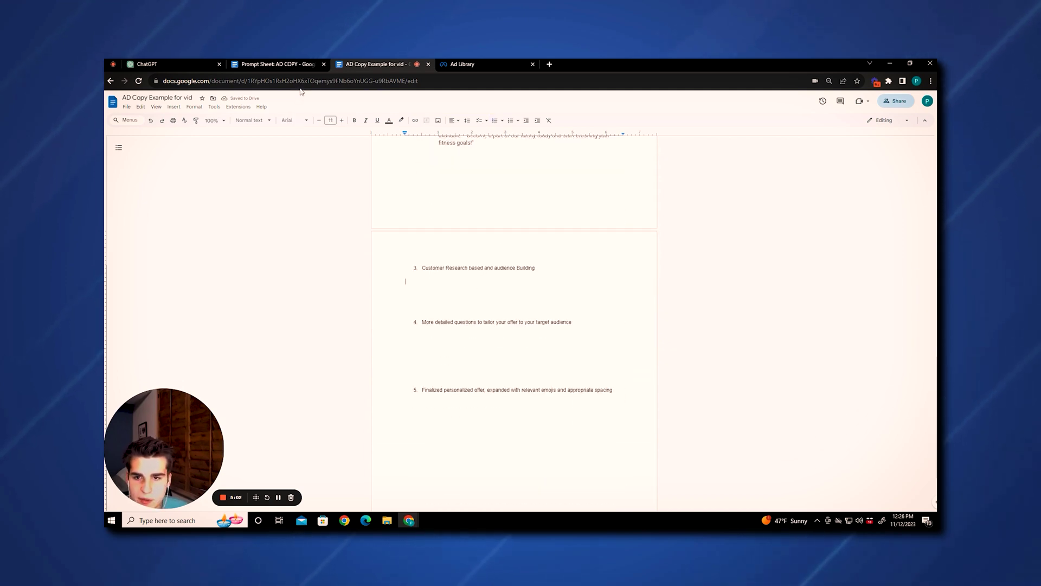
key(ctrl+shift+Tab)
drag(405, 341, 507, 404)
key(ctrl+c)
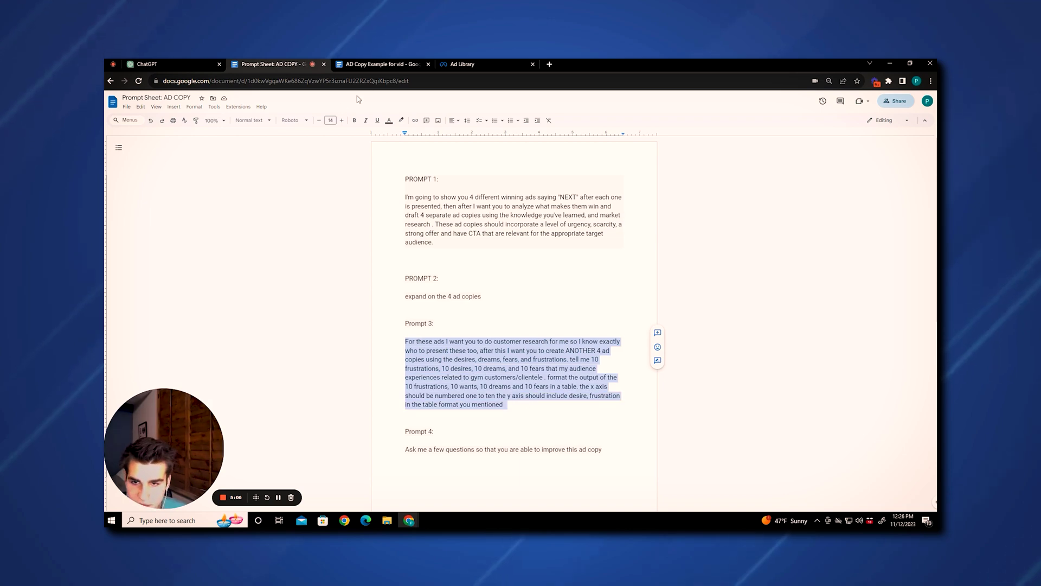
Paste the customer-research Prompt 3 into the Ad Craft Pro Preview chat and send it.
click(367, 65)
click(212, 67)
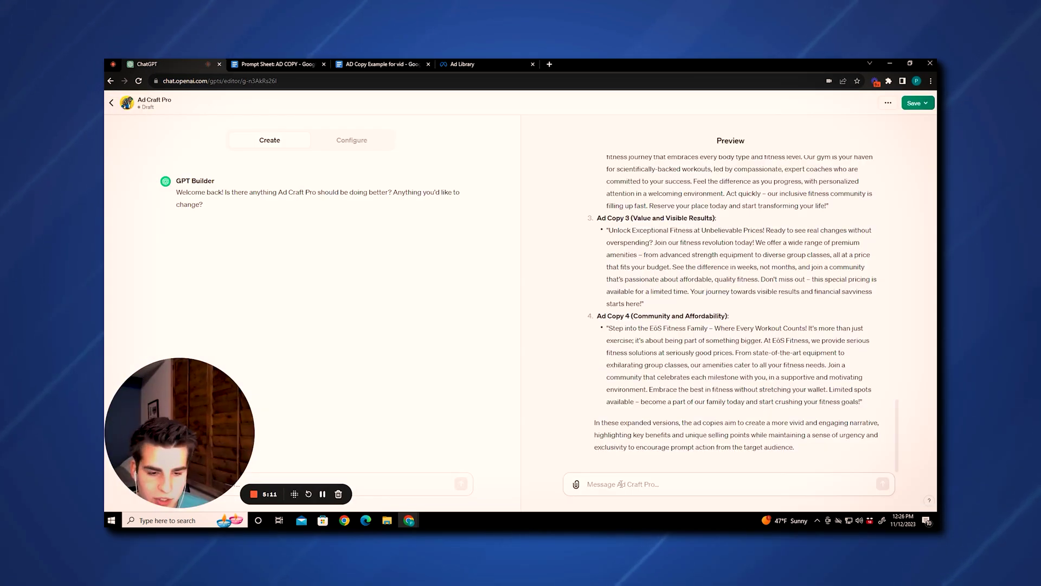
key(ctrl+v)
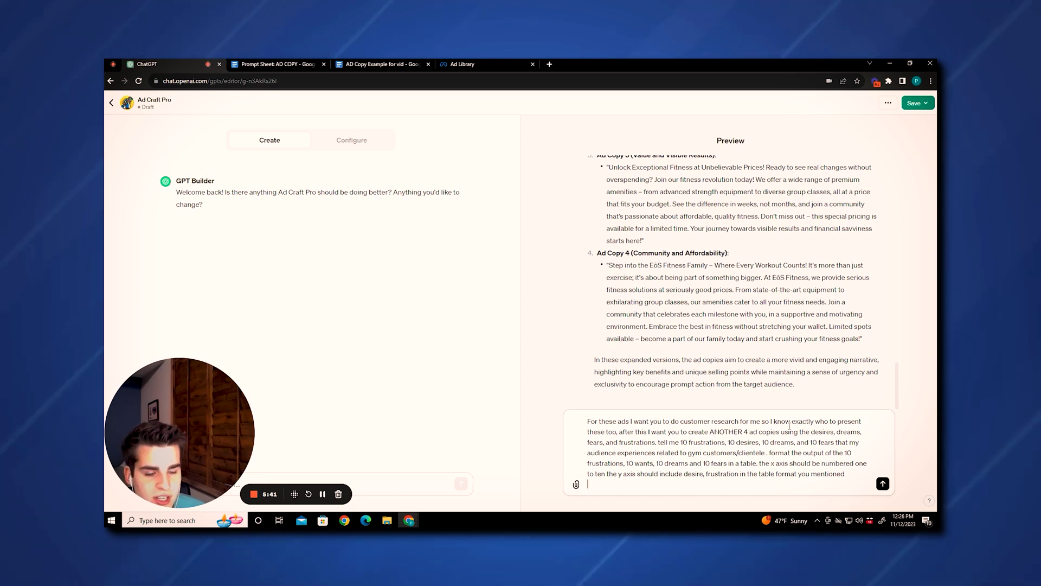
click(884, 483)
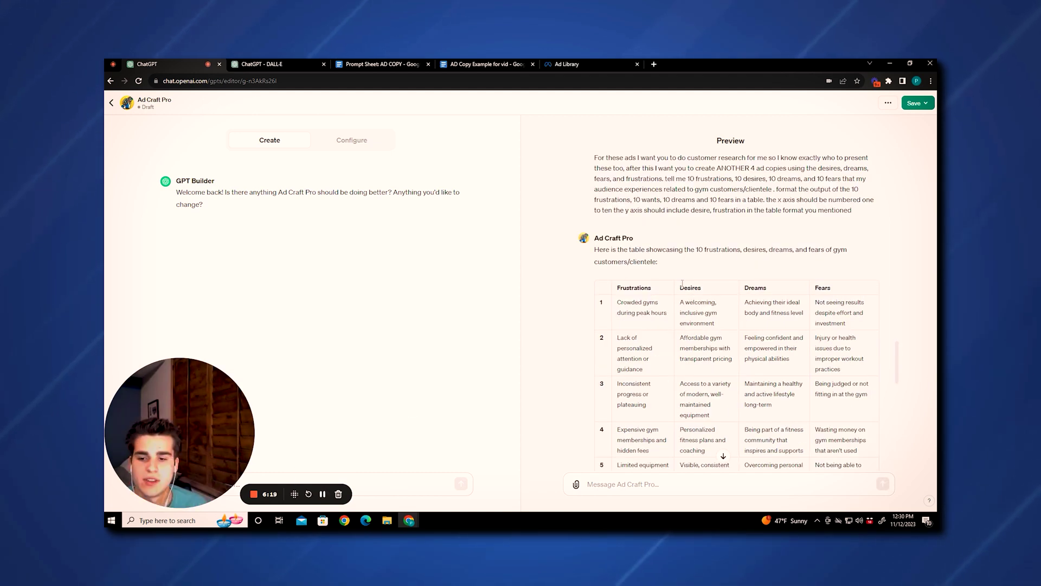
Review the four ad copies down to Addressing Fears, then switch to the DALL-E mock-up chat.
scroll(619, 315, down, 3)
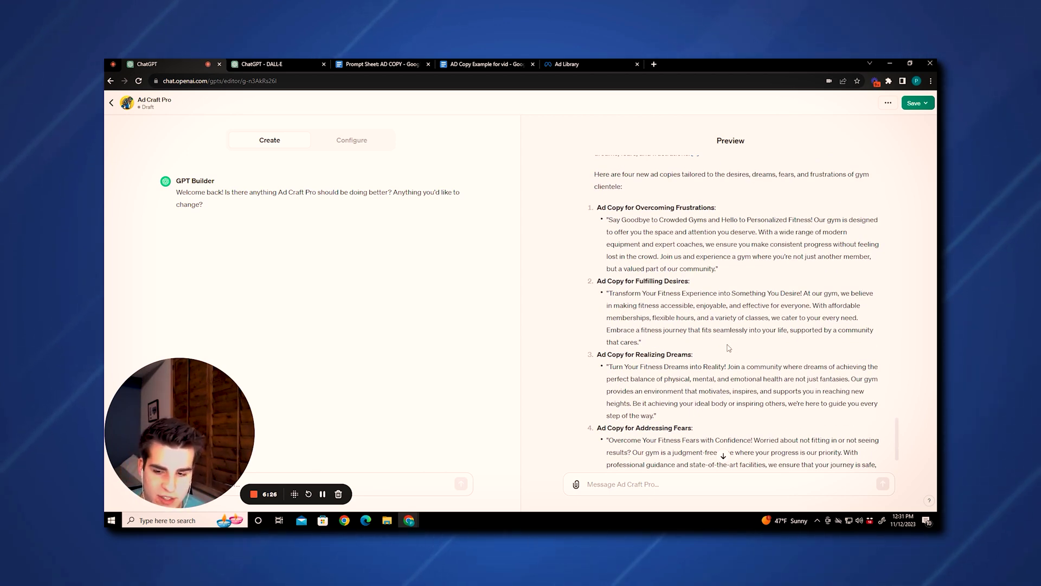
scroll(612, 352, down, 2)
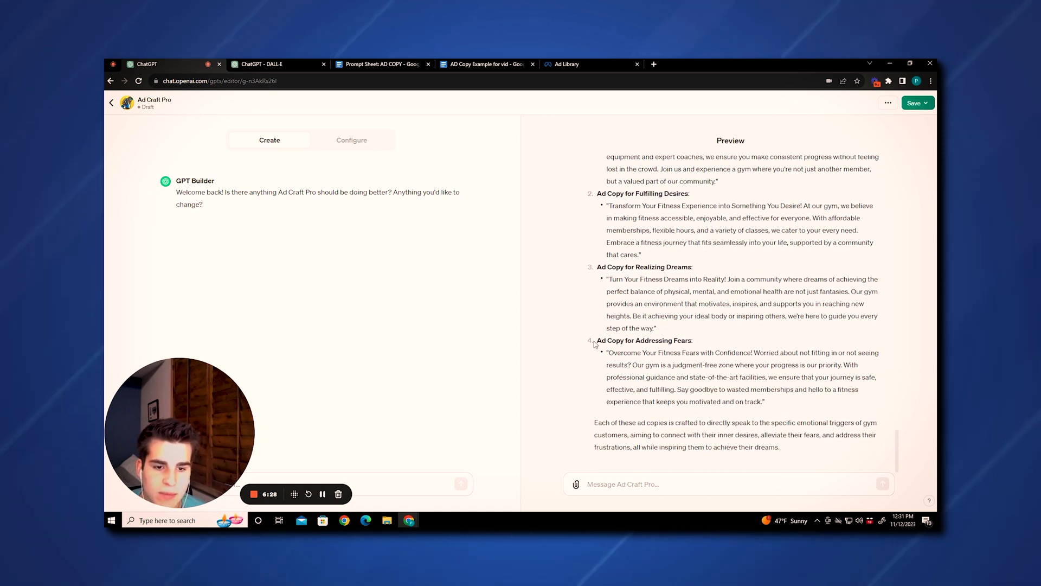
drag(704, 351, 696, 344)
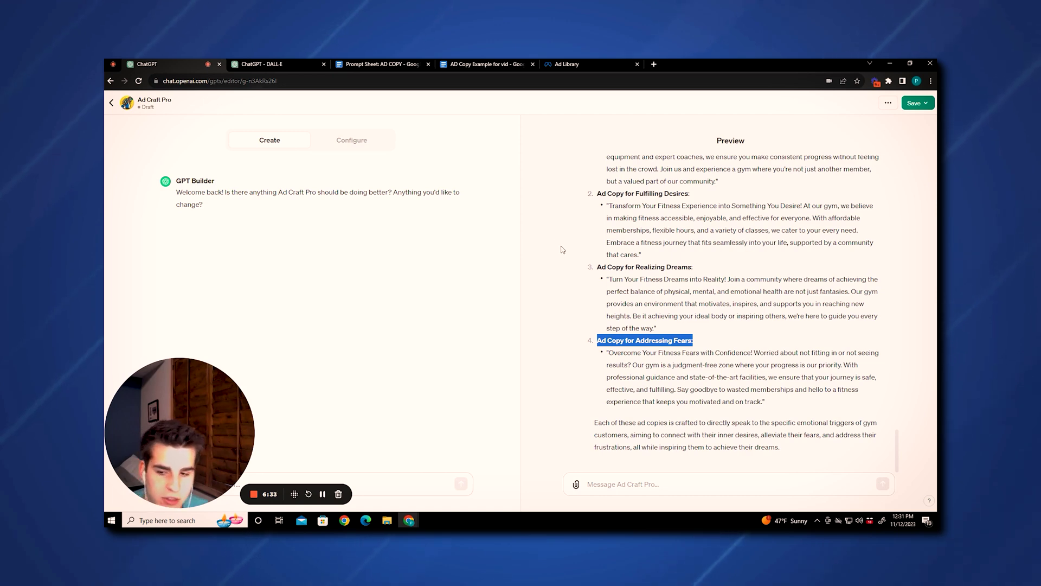
click(268, 64)
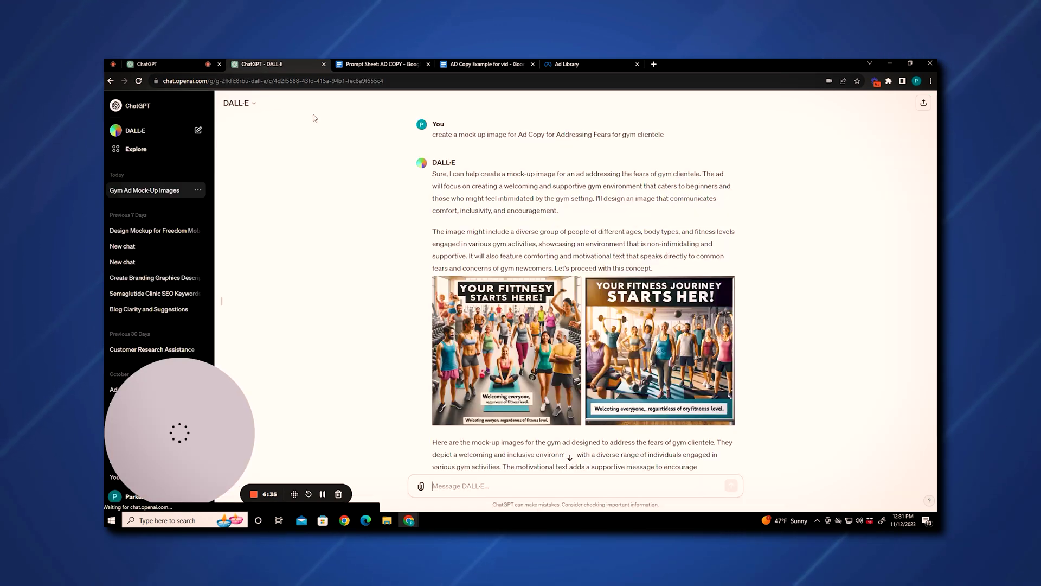
Compare the earlier mock-up request with the Addressing Fears ad copy across the open tabs.
drag(491, 142, 618, 138)
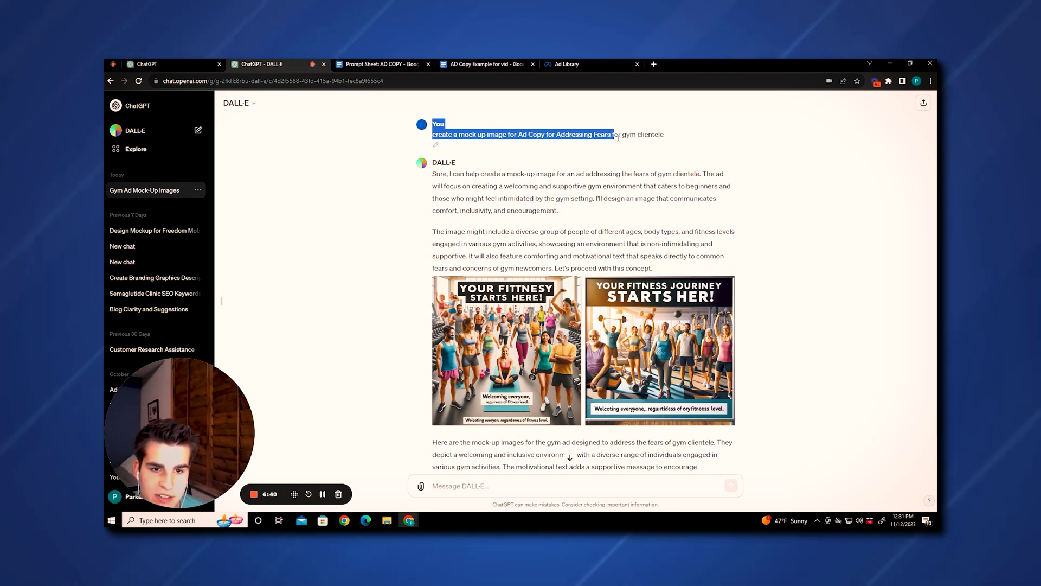
click(385, 64)
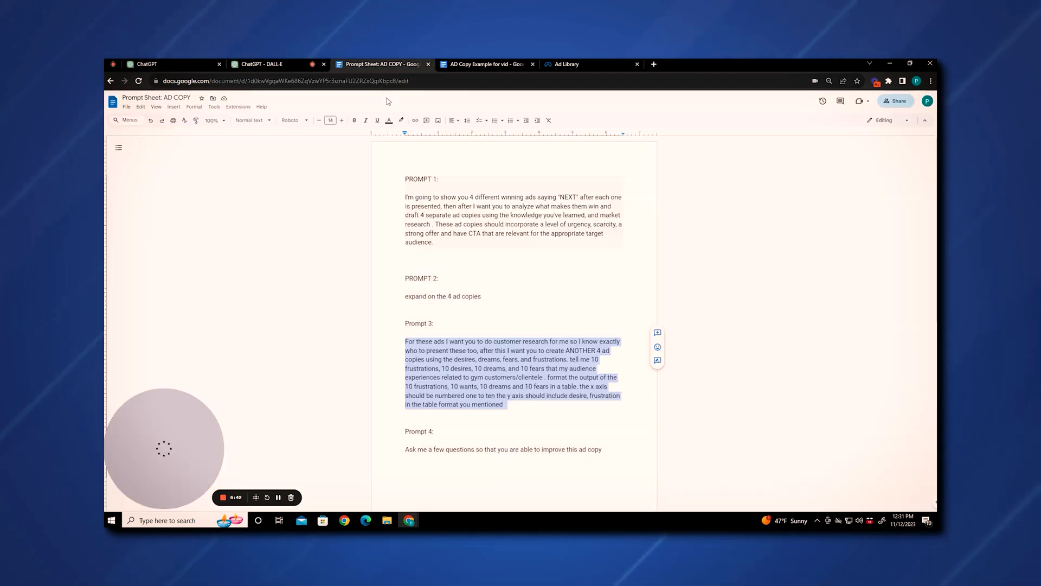
click(171, 64)
drag(597, 341, 677, 343)
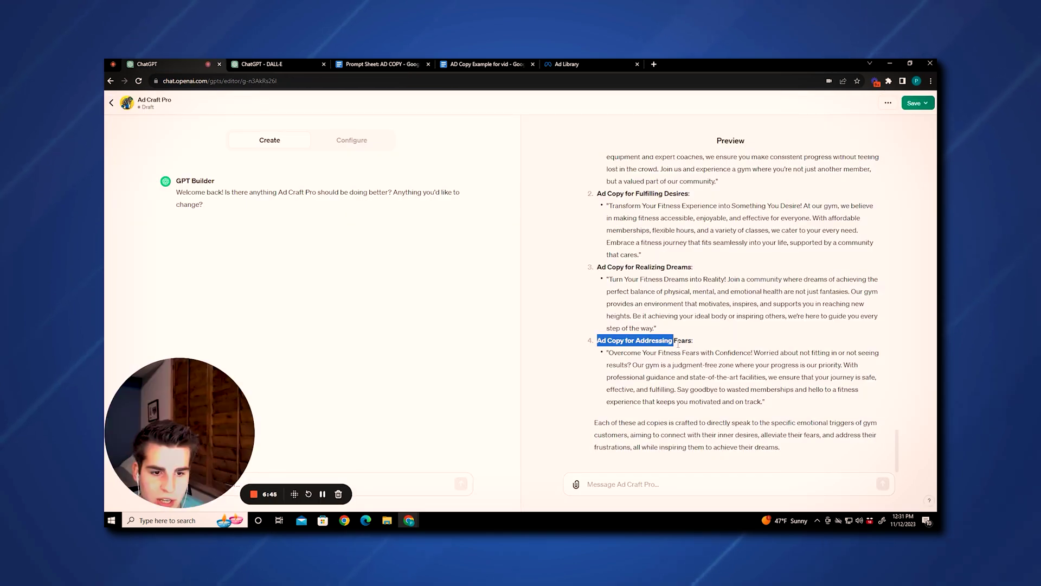
click(260, 64)
View the first 'Your Fitness Journey Starts Here!' mock-up full size, then return to Ad Craft Pro.
drag(432, 122, 523, 136)
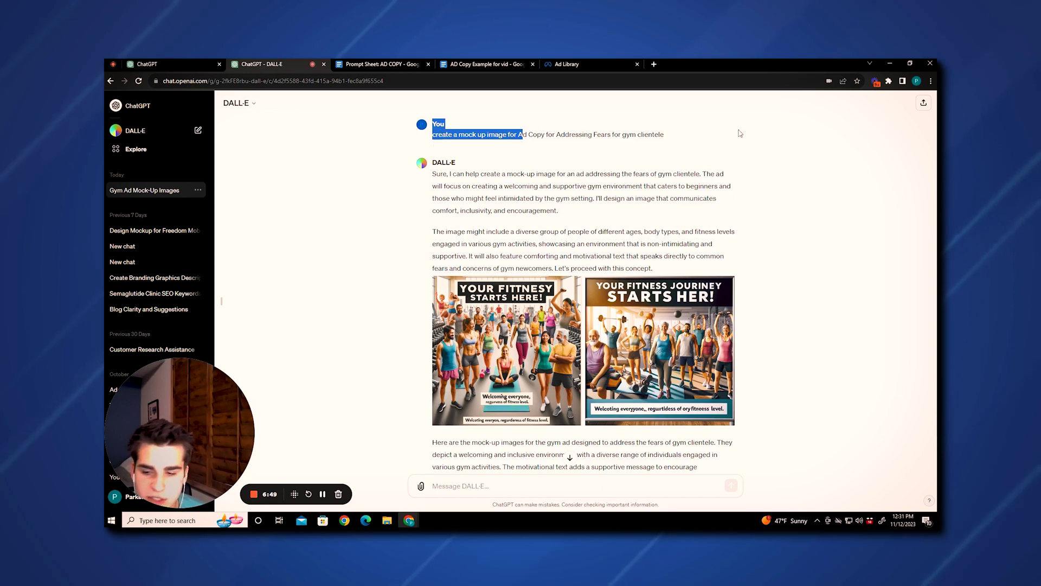
scroll(480, 264, down, 1)
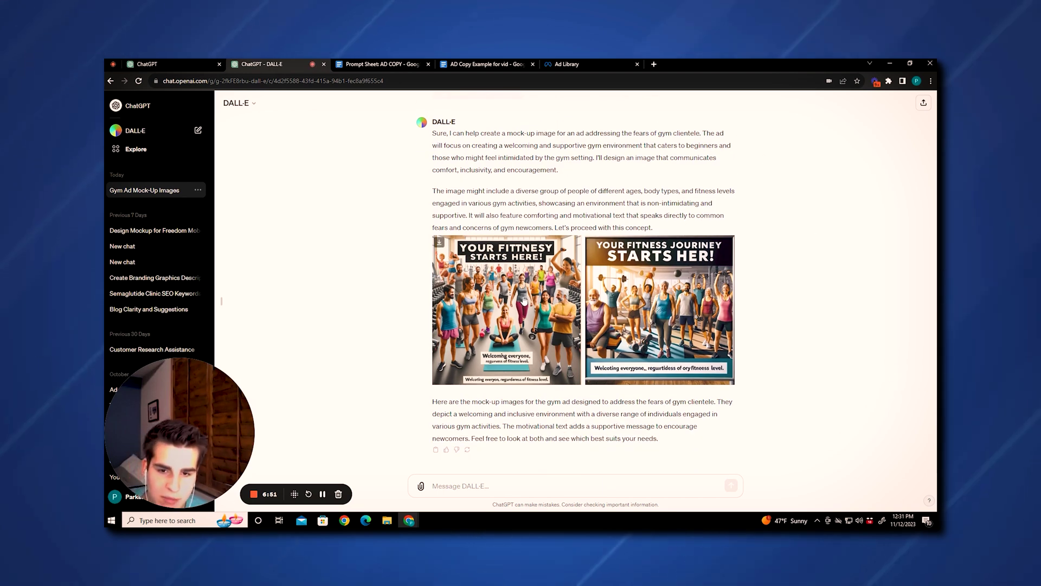
click(462, 310)
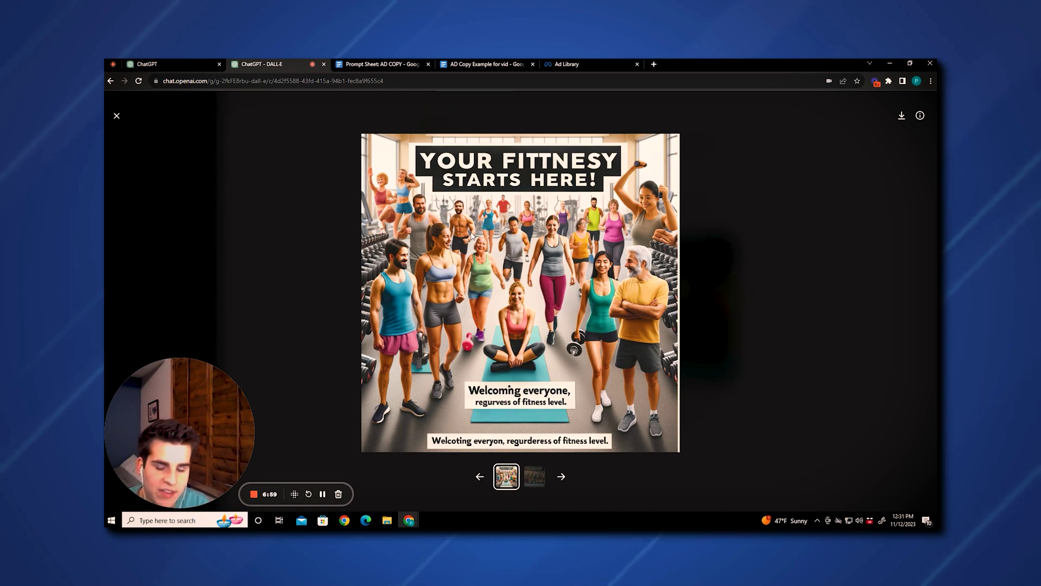
click(349, 157)
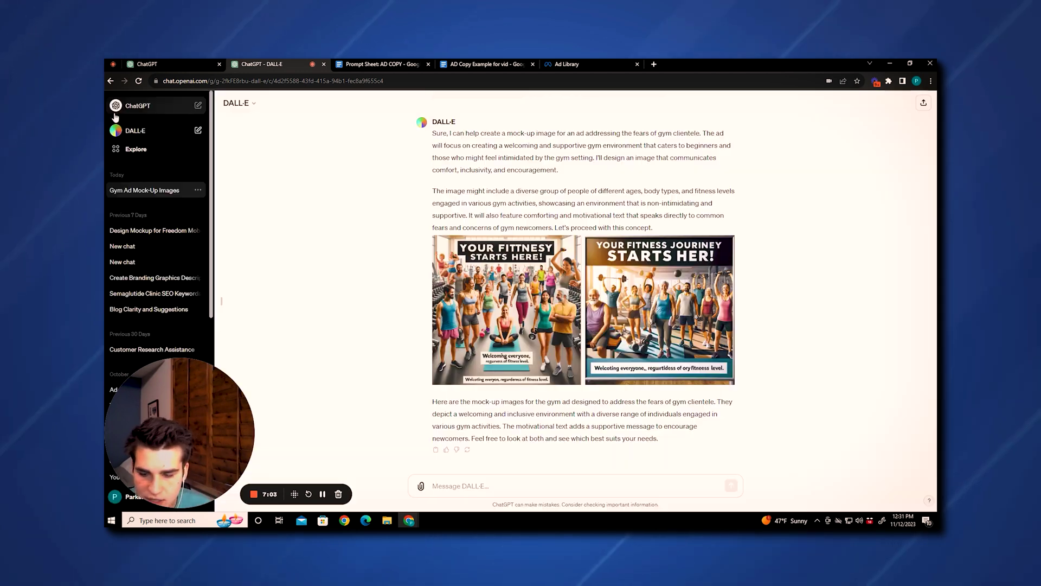
key(ctrl+shift+Tab)
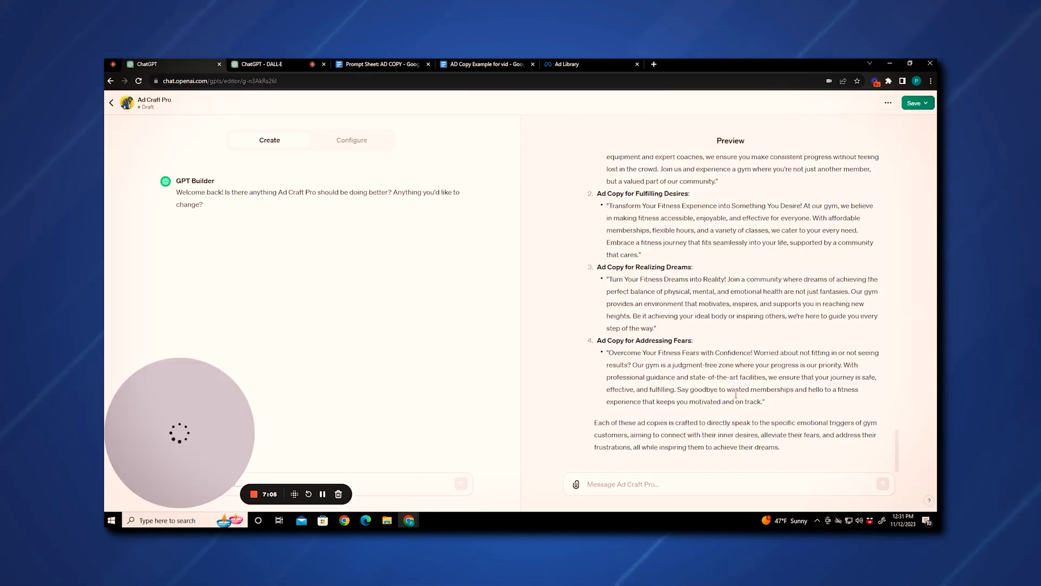
Paste the four ad copies into the AD Copy Example doc with a blank item above each.
scroll(591, 262, up, 3)
drag(599, 250, 766, 408)
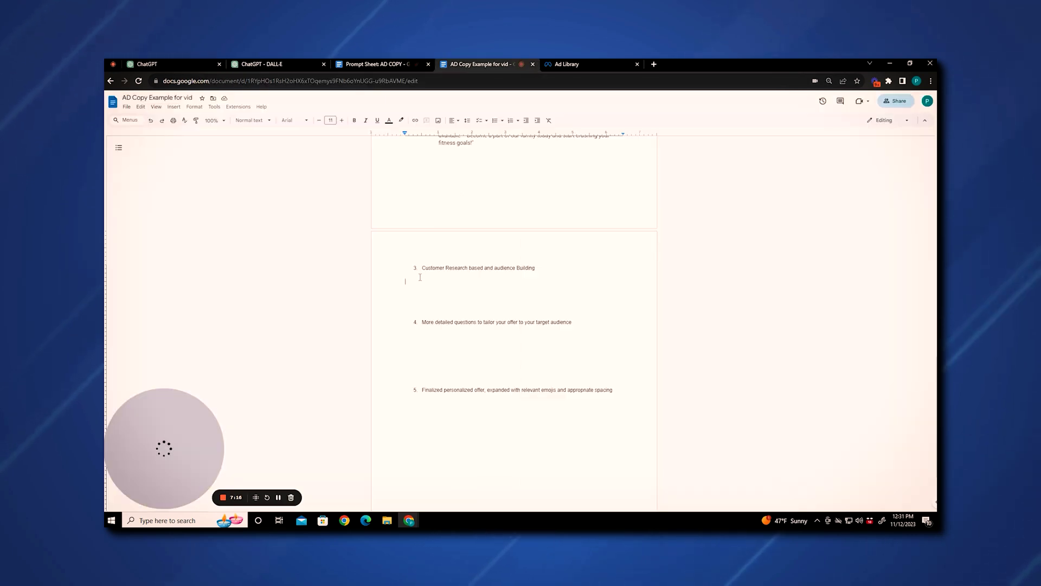
key(ctrl+v)
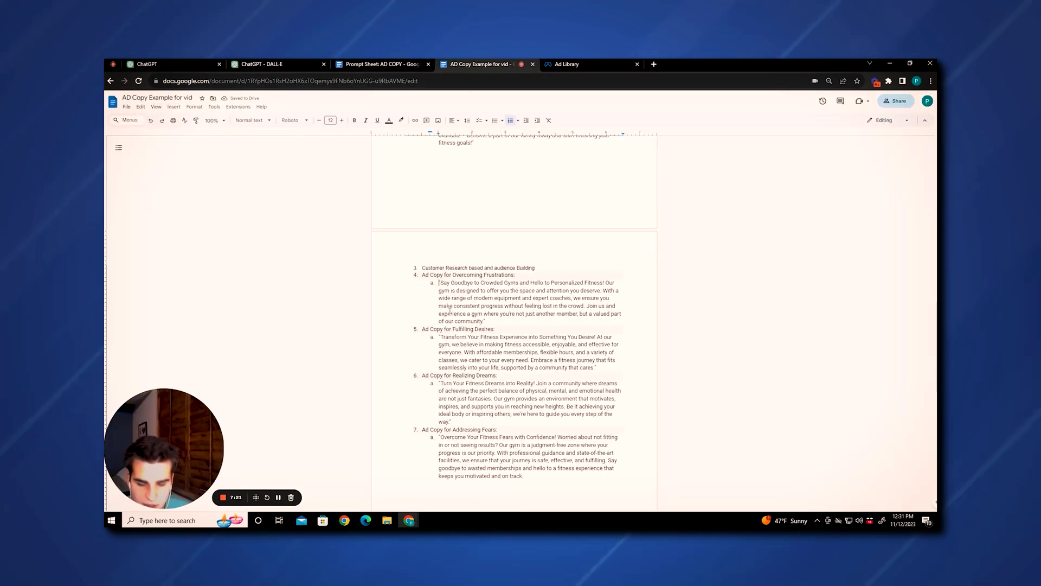
key(Return)
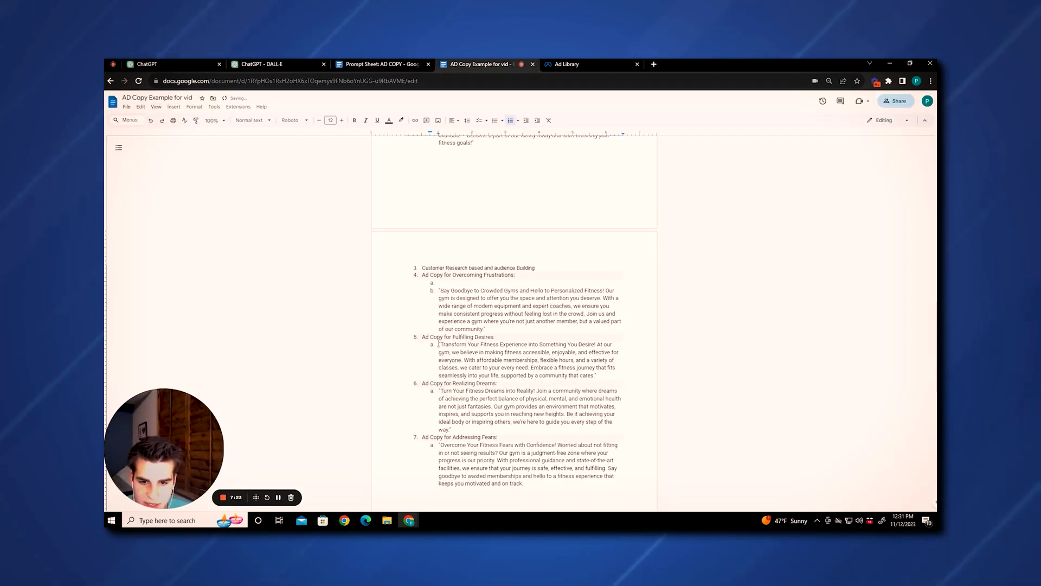
click(439, 345)
key(Return)
click(439, 399)
key(Return)
scroll(454, 411, down, 1)
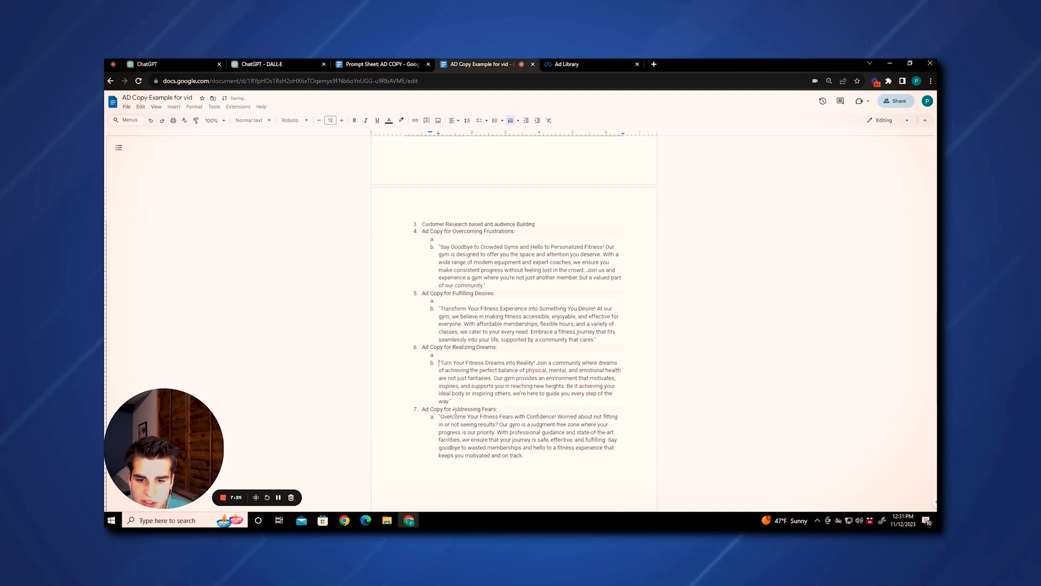
click(439, 416)
key(Return)
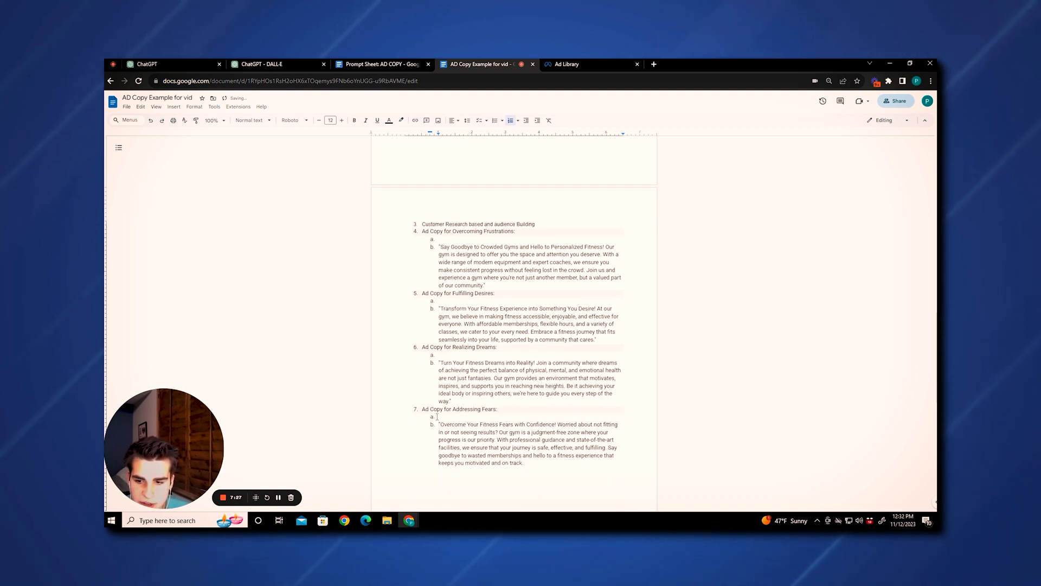
Clear the list markers from the empty items under items 4–7 so the copies are spaced apart.
click(437, 416)
key(Return)
key(Return)
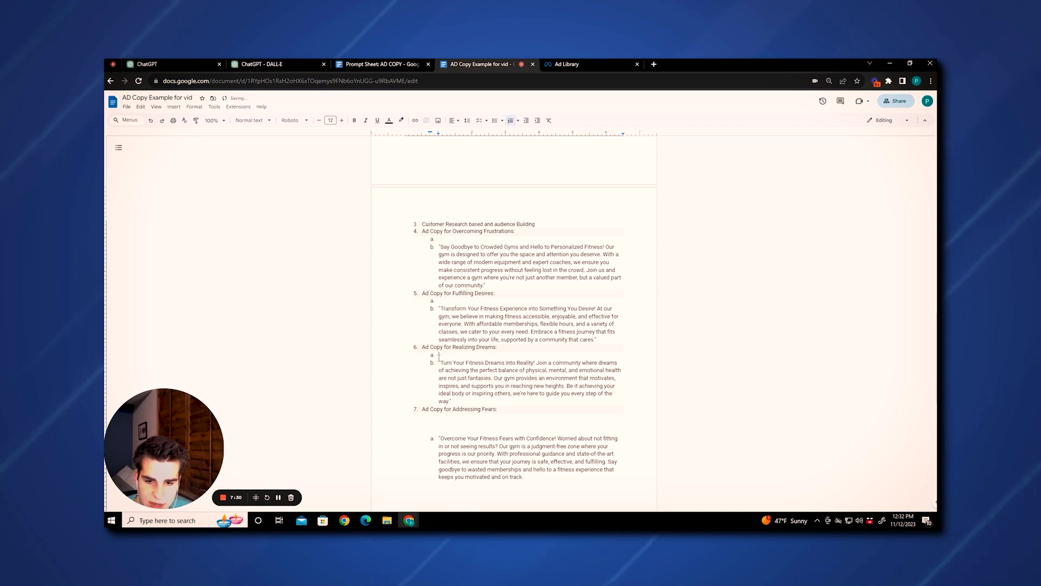
click(439, 355)
key(Return)
key(Return)
click(437, 238)
key(Return)
key(Return)
click(437, 315)
key(Delete)
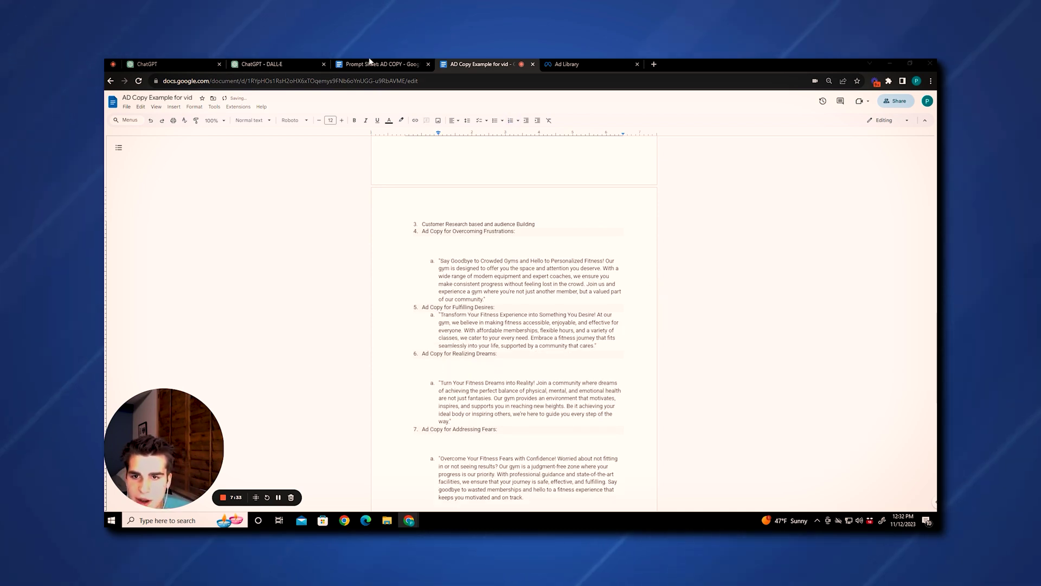
click(370, 64)
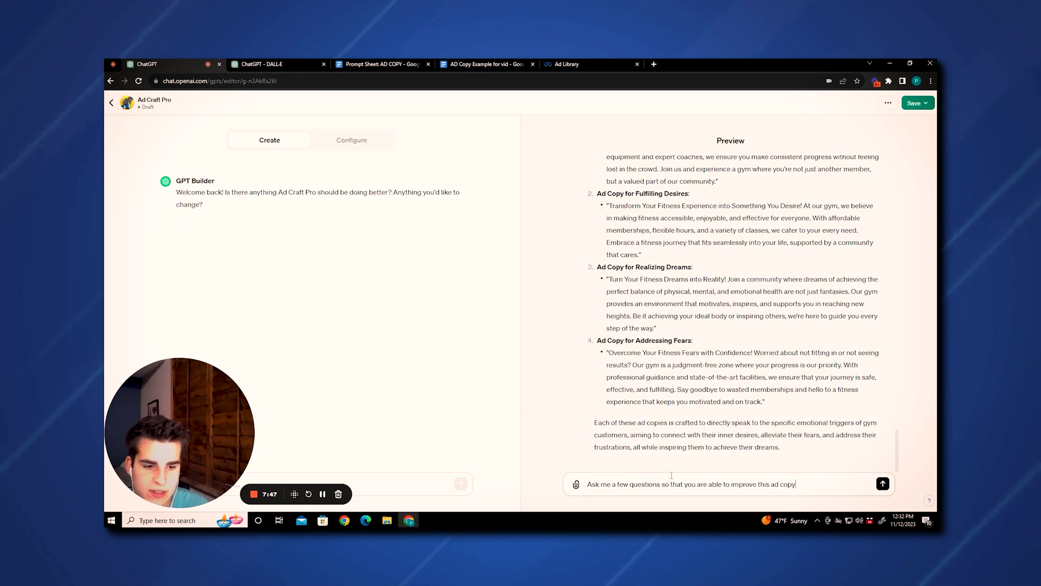
Send the refinement prompt and read the eight questions, from Target Audience to Online Presence.
key(Return)
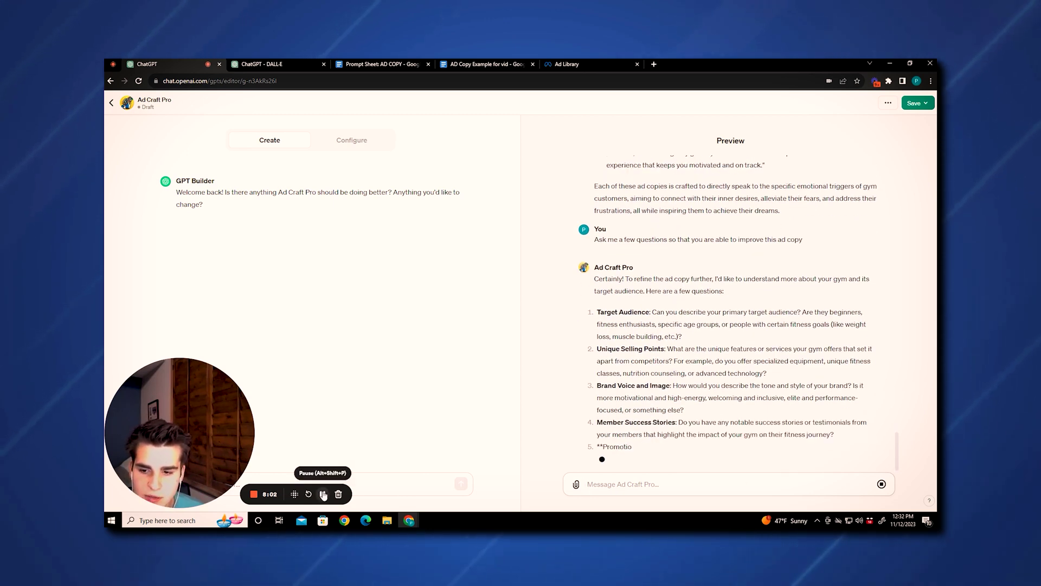
drag(598, 169, 710, 181)
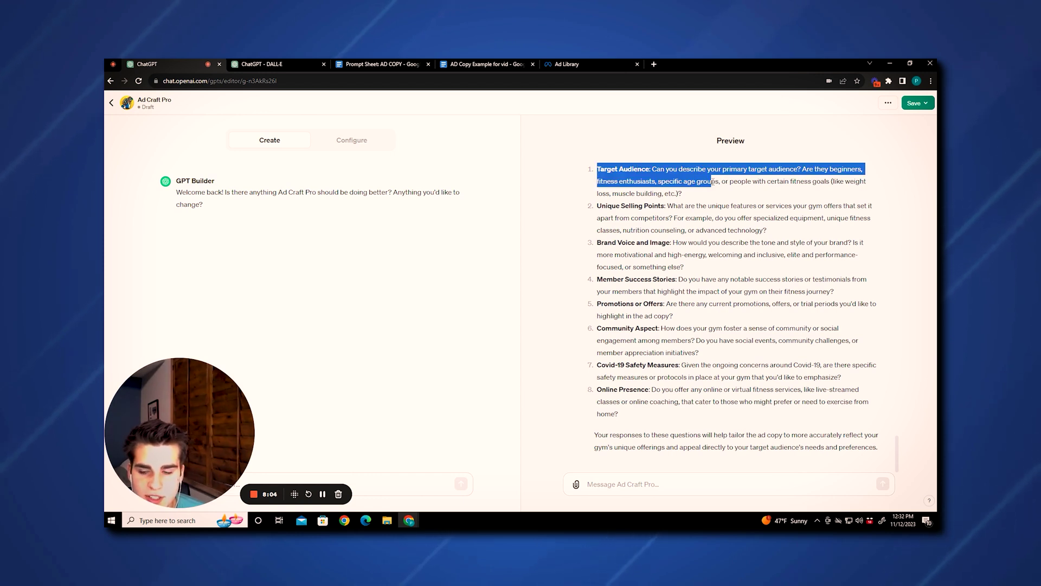
click(623, 220)
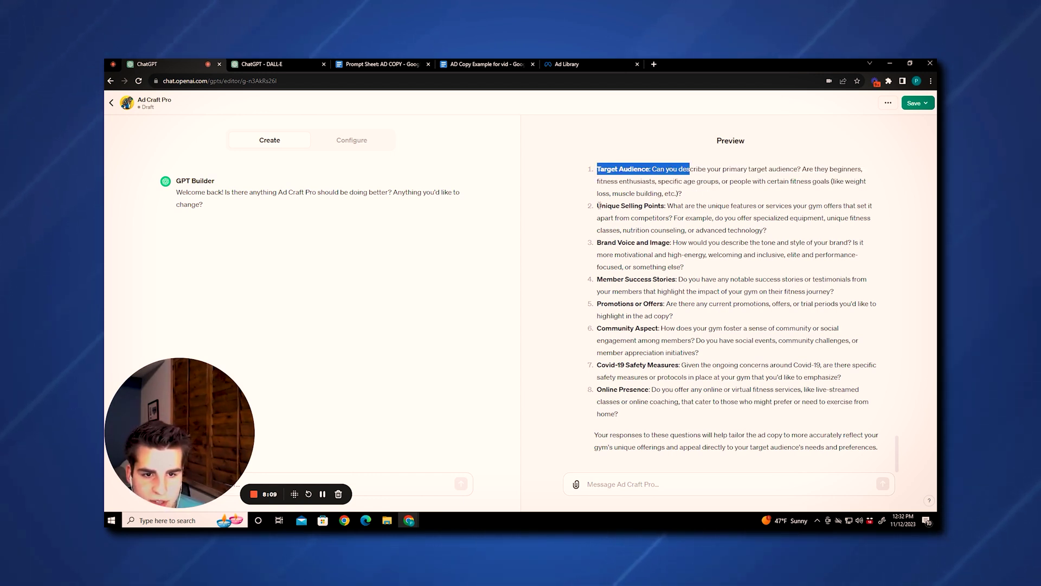
drag(598, 205, 692, 217)
drag(593, 242, 666, 242)
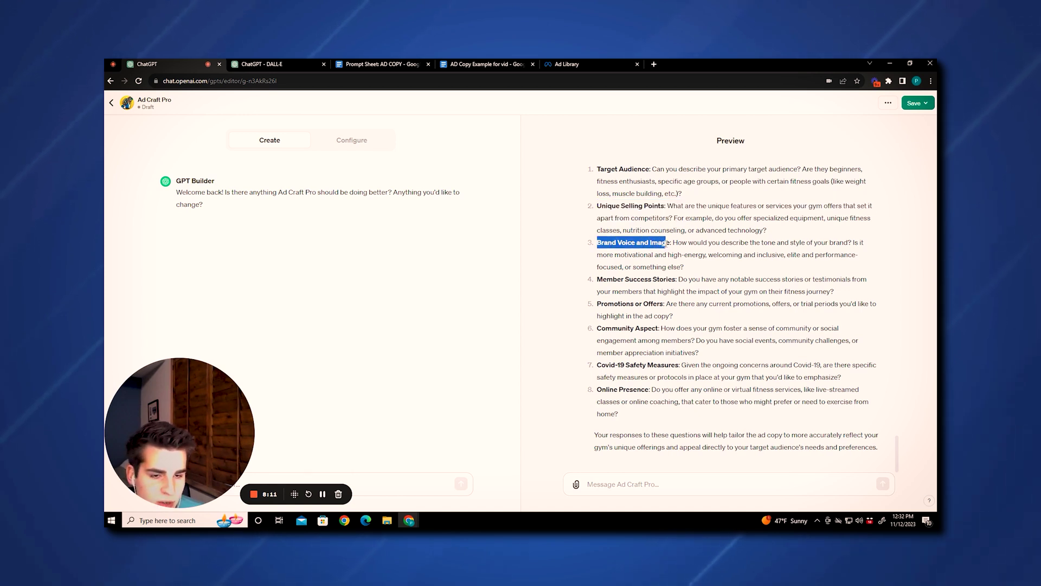
drag(598, 279, 678, 279)
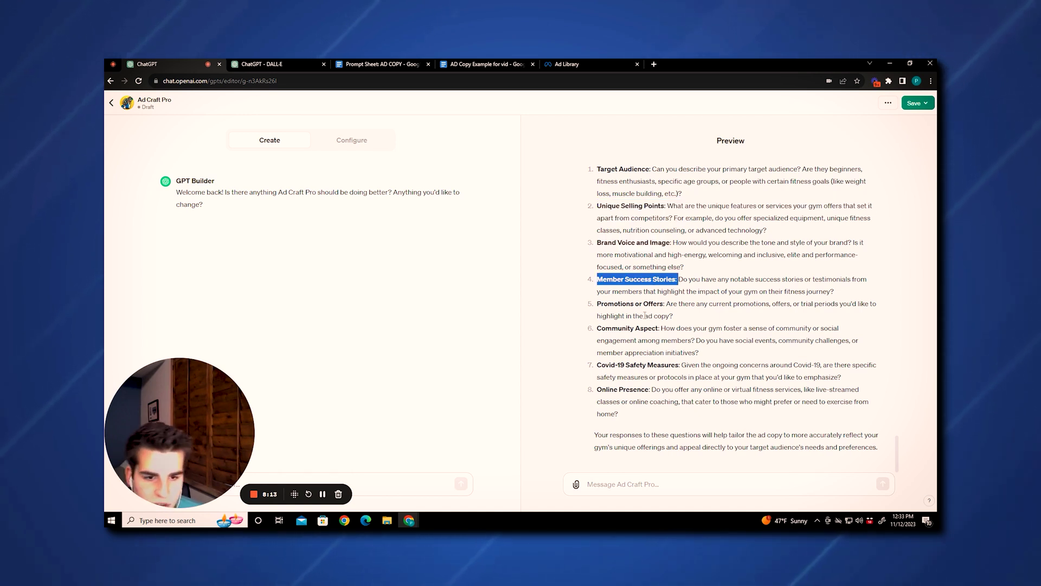
drag(601, 304, 673, 305)
drag(598, 328, 843, 330)
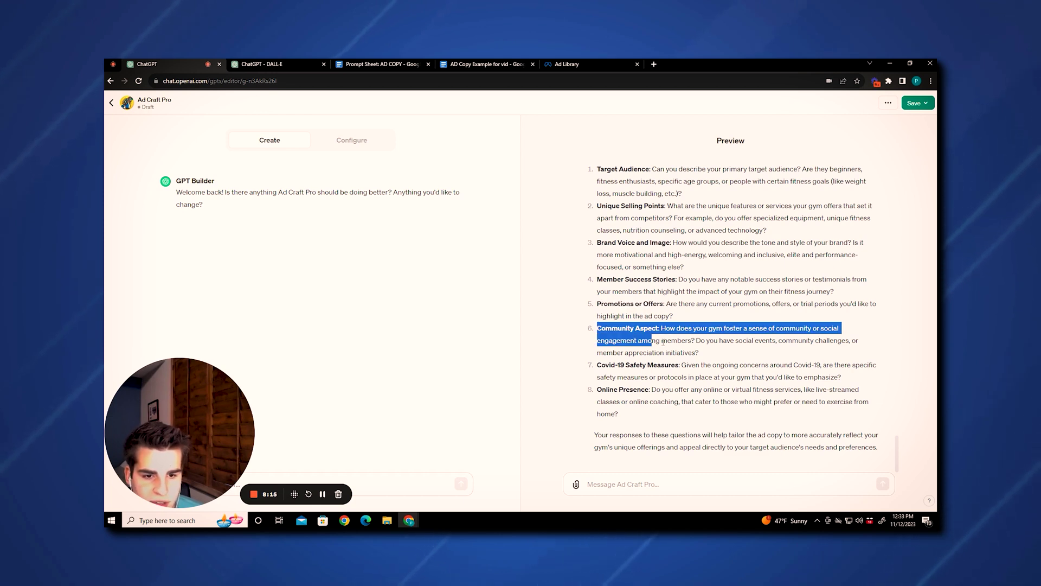
drag(597, 365, 612, 368)
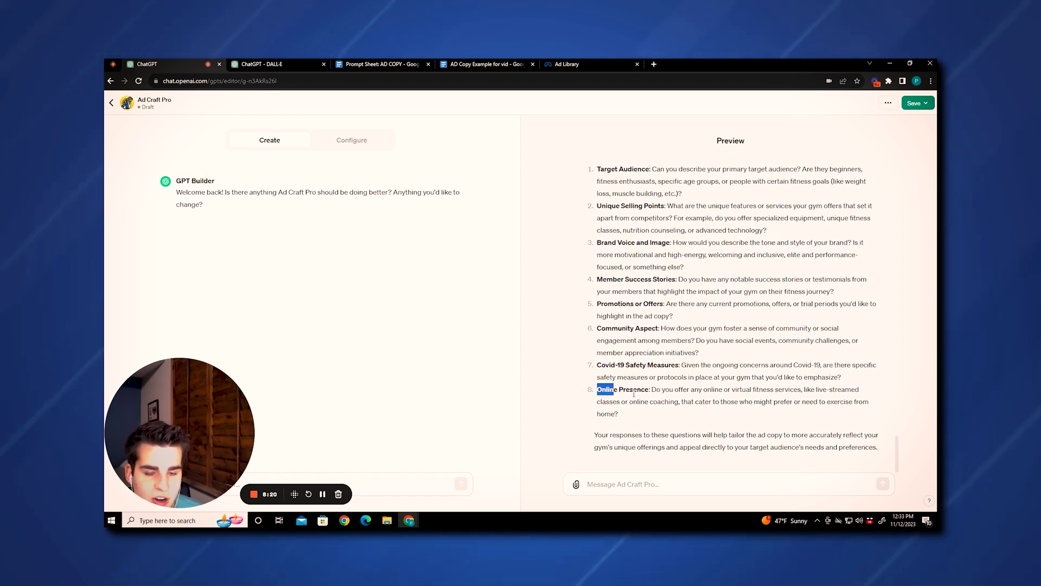
drag(841, 377, 617, 335)
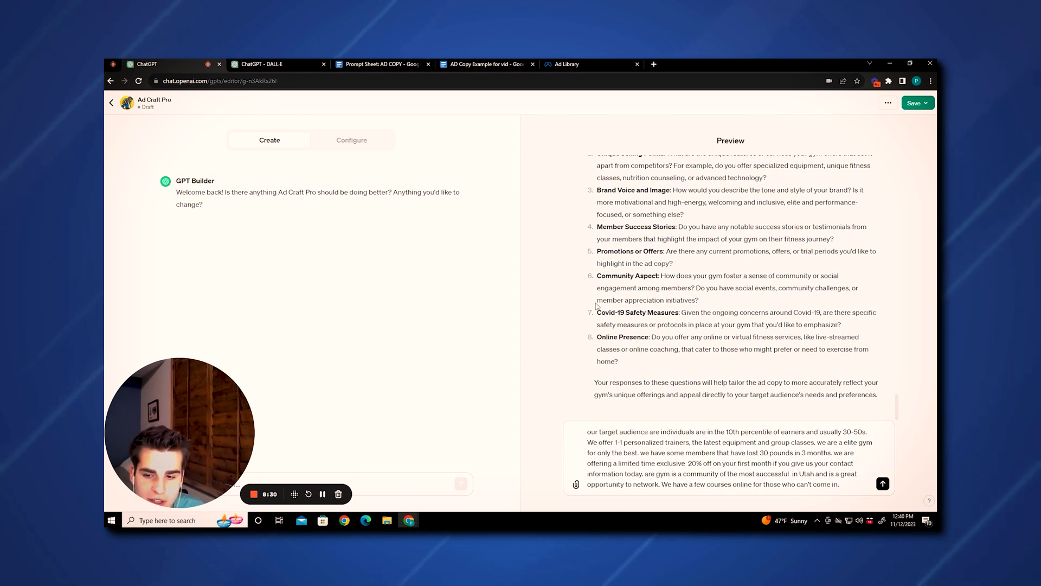
scroll(617, 288, up, 3)
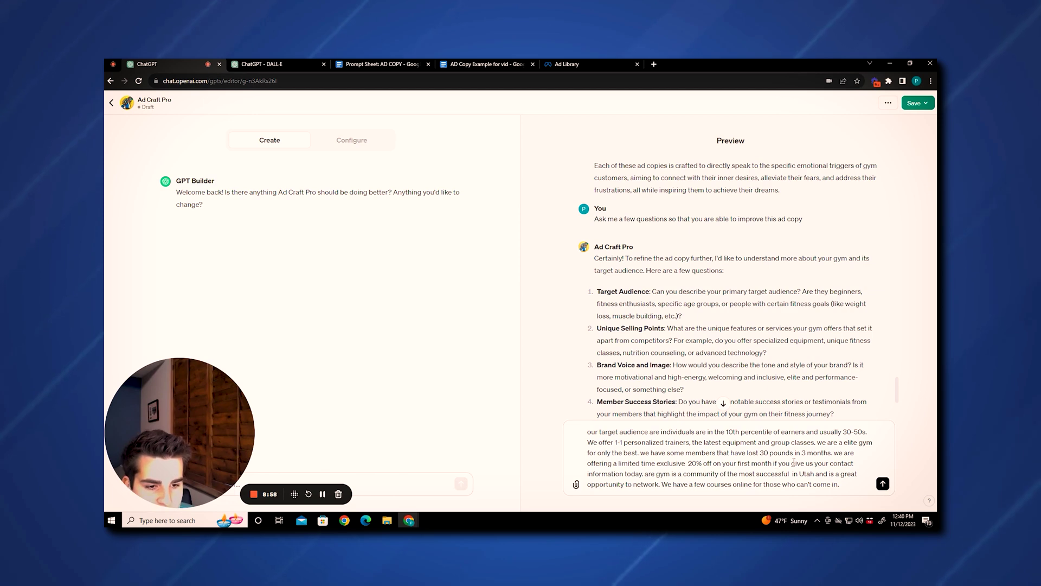
scroll(545, 395, down, 3)
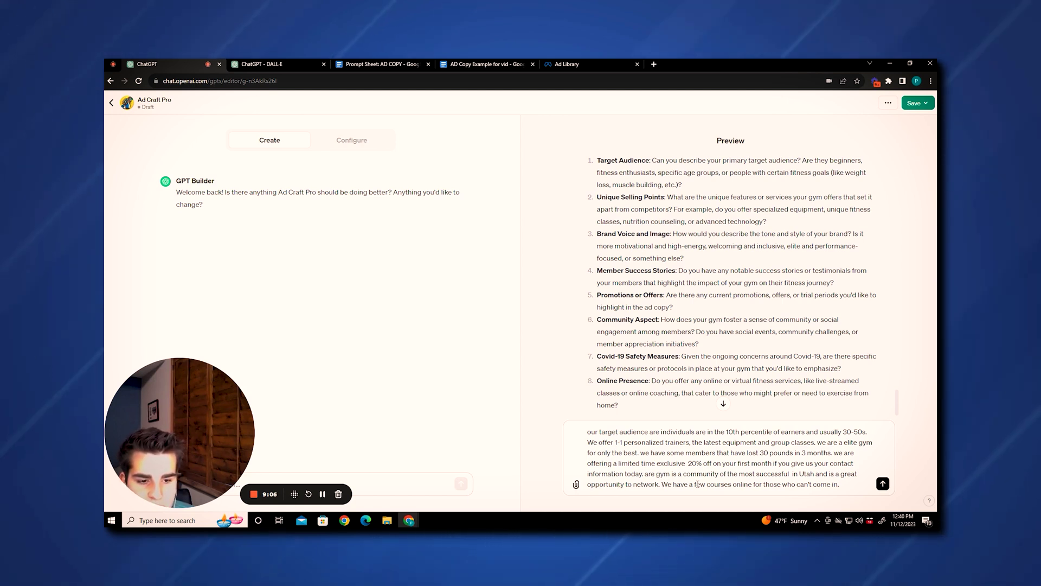
scroll(593, 301, up, 3)
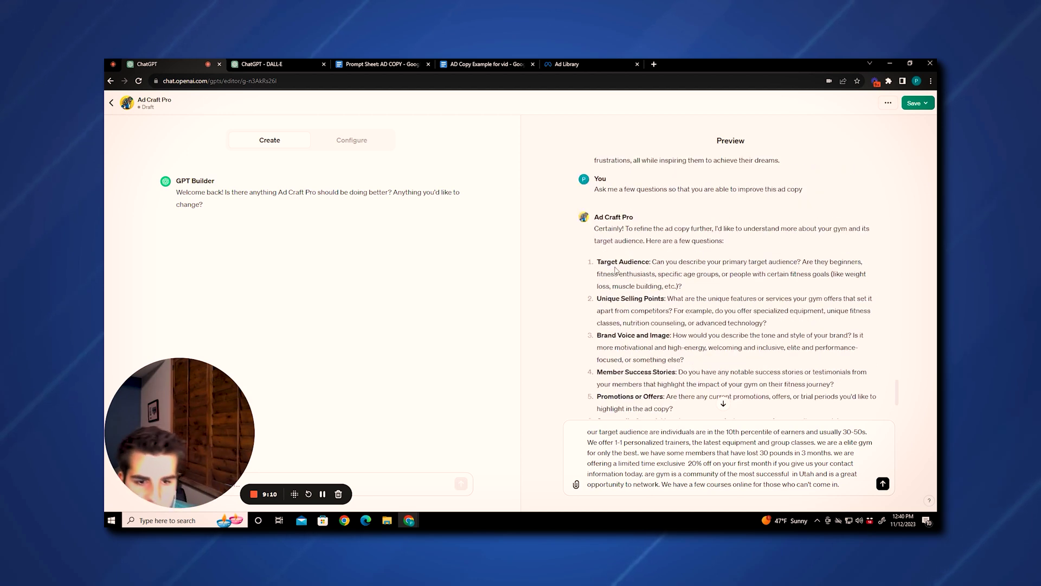
scroll(593, 301, down, 2)
drag(594, 159, 739, 363)
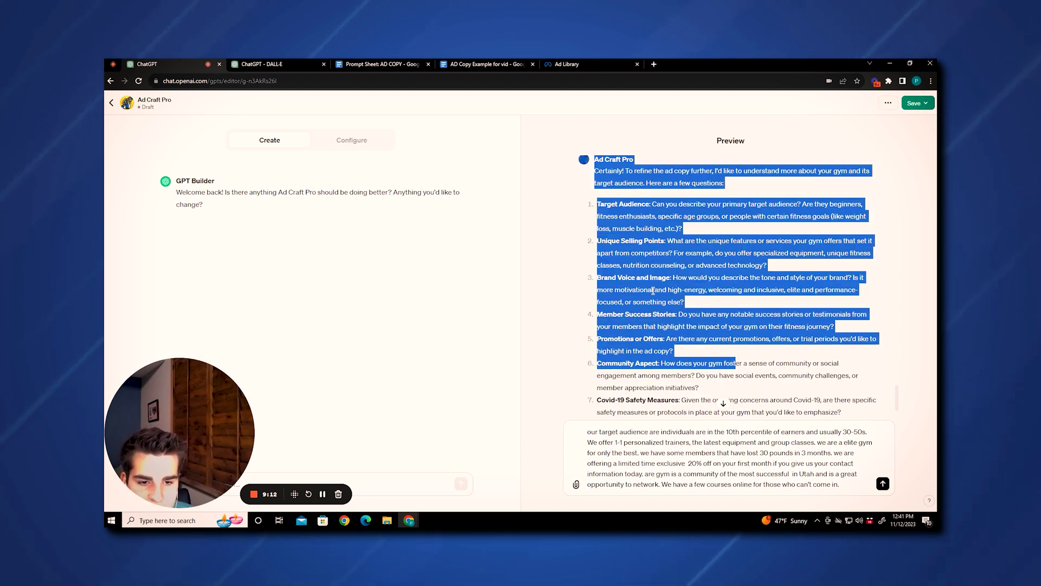
click(642, 389)
scroll(642, 389, down, 2)
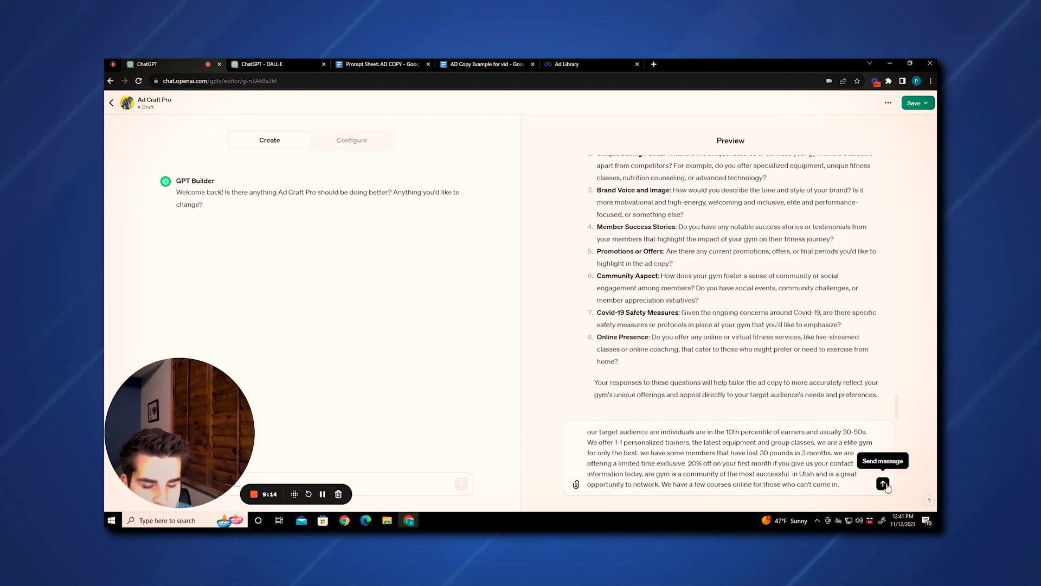